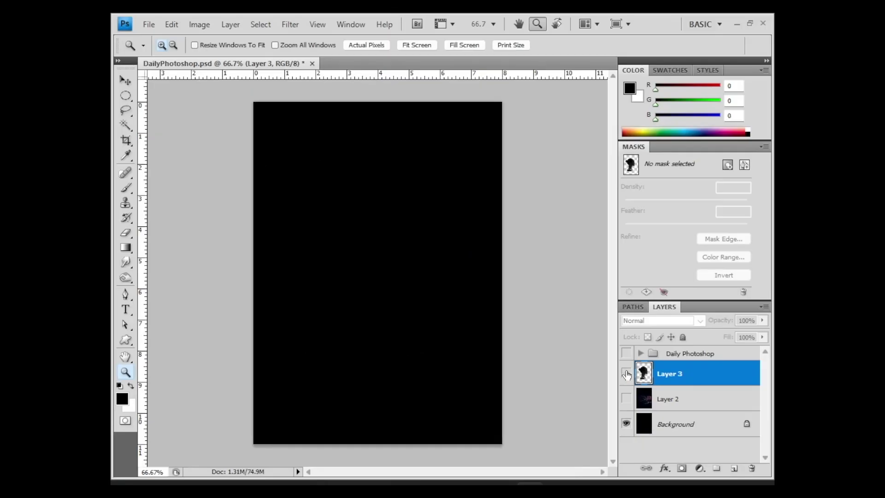
- Stack the jellyfish above the woman in Screen mode, positioned over her head
left_click(625, 374)
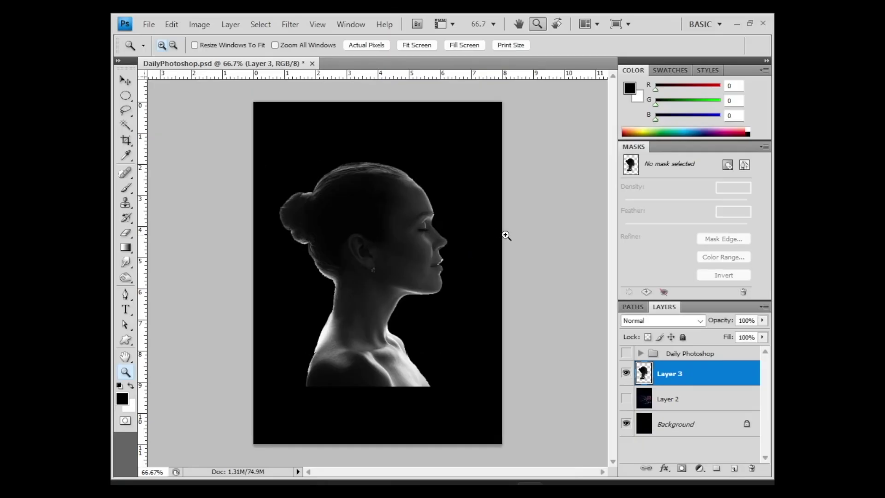
left_click(504, 234)
key("v")
left_click_drag(336, 212, 362, 212)
left_click(626, 398)
left_click_drag(693, 397, 679, 366)
left_click(662, 320)
left_click(641, 120)
mouse_move(420, 203)
left_mouse_down()
mouse_move(438, 209)
mouse_move(439, 224)
left_mouse_up()
- Erase part of the woman's head area, then discard a trial rotation of her layer
left_click(123, 234)
key("alt+bracketleft")
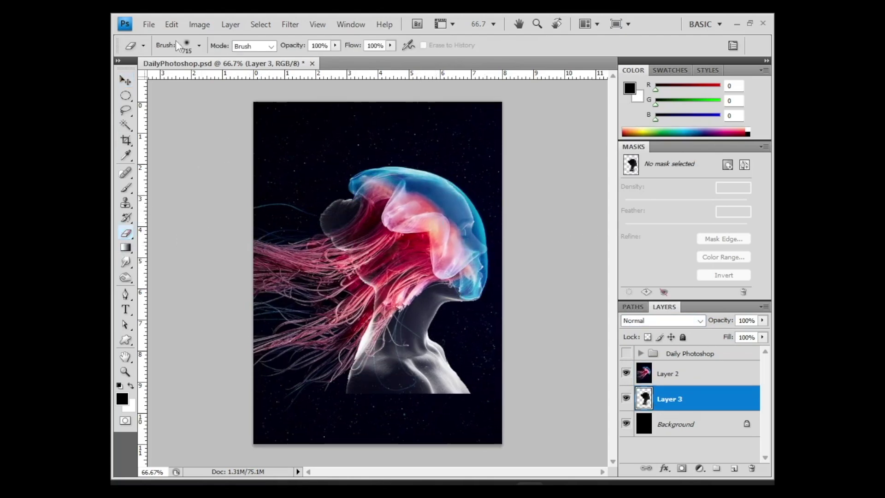
left_click(199, 45)
left_click_drag(352, 207, 353, 258)
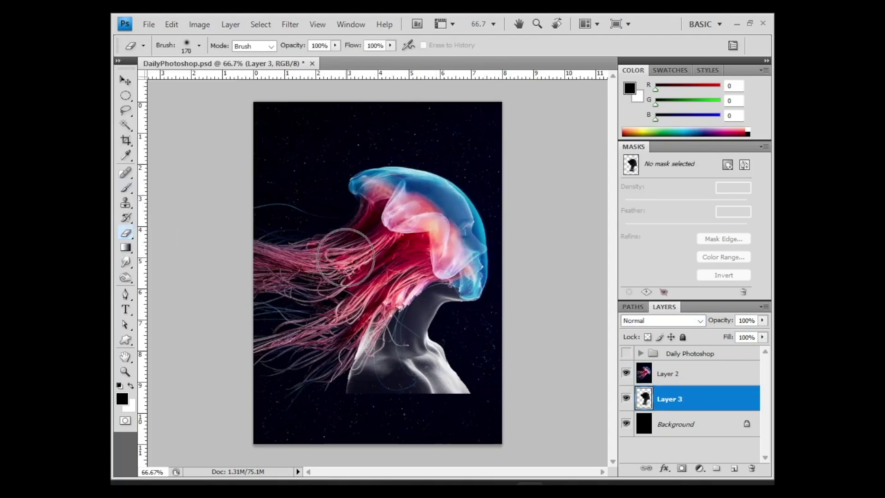
key("ctrl+t")
left_click_drag(519, 292, 511, 258)
key("m")
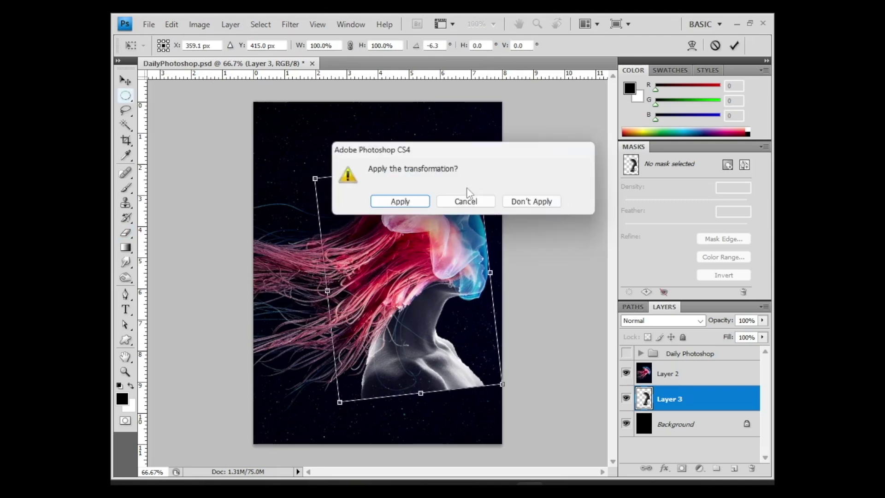
left_click(529, 199)
- Try warping the jellyfish tentacles, then discard the warp
key("alt+bracketright")
left_click(171, 24)
left_click(363, 318)
left_click_drag(414, 194, 415, 240)
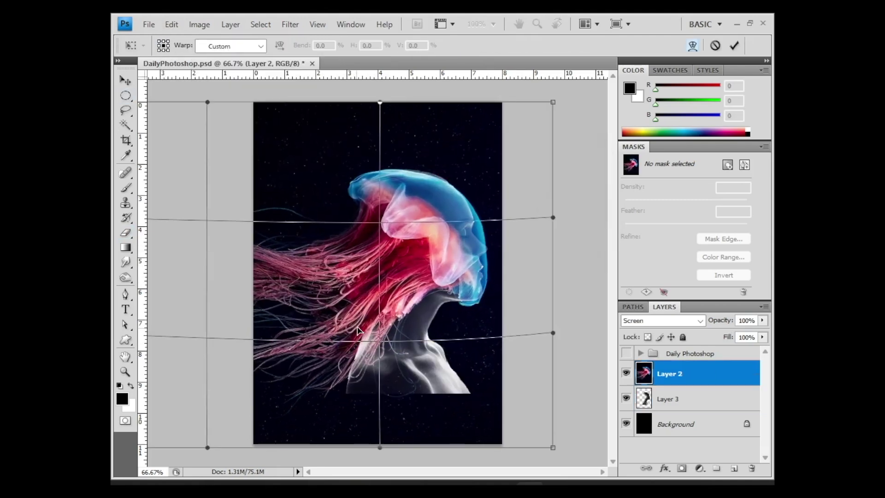
key("m")
left_click(530, 203)
- Scale the woman down slightly and erase her lower neck so it fades into black
left_click(694, 399)
key("ctrl+t")
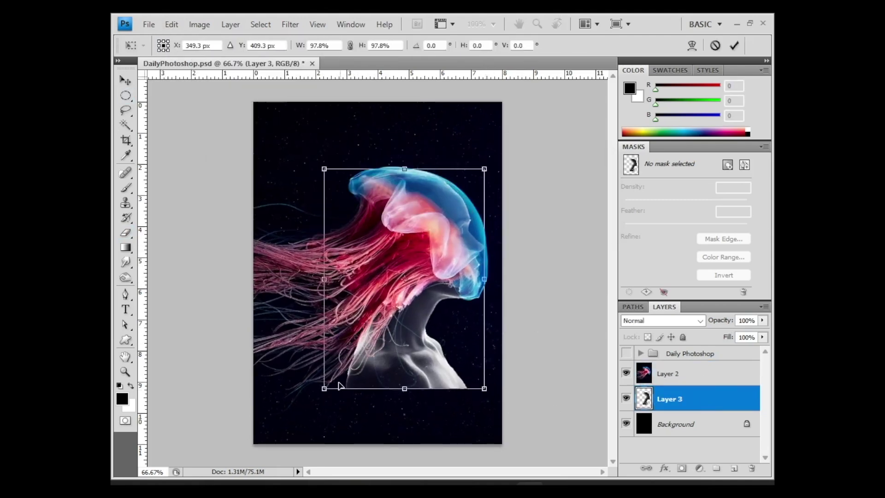
left_click_drag(340, 387, 339, 382)
key("m")
left_click(529, 200)
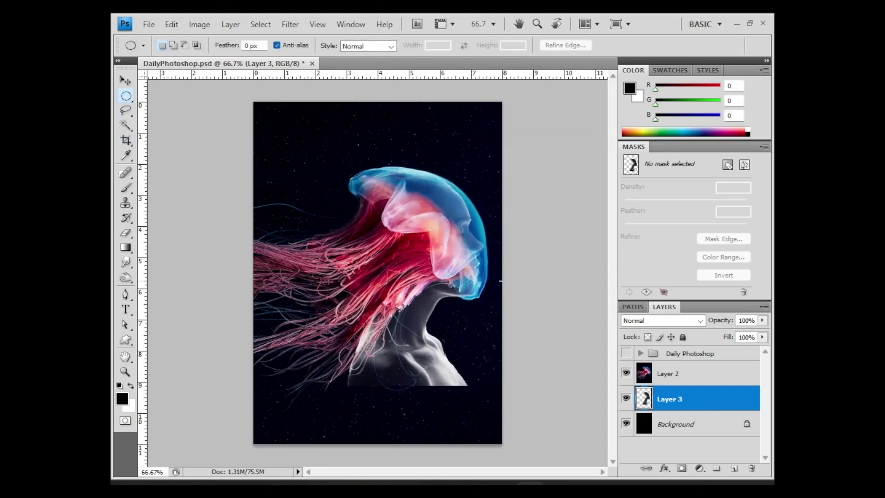
key("e")
left_click_drag(351, 385, 456, 369)
left_click_drag(258, 378, 460, 364)
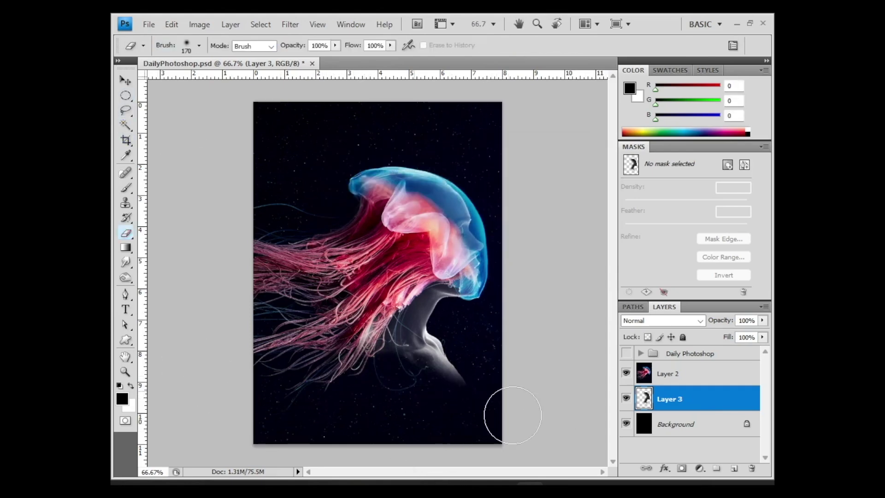
- Duplicate the woman above the jellyfish and erase the copy around her face
key("ctrl+j")
left_click_drag(693, 396, 673, 366)
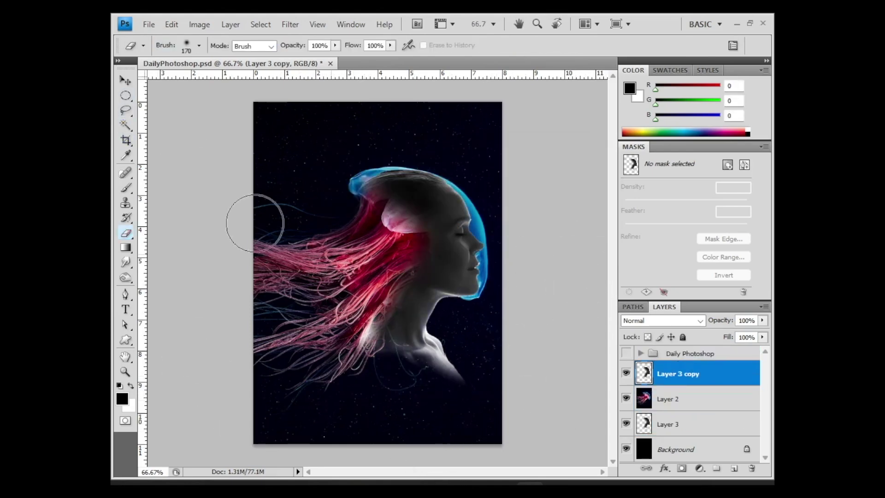
left_click_drag(369, 221, 415, 332)
left_click_drag(414, 193, 402, 358)
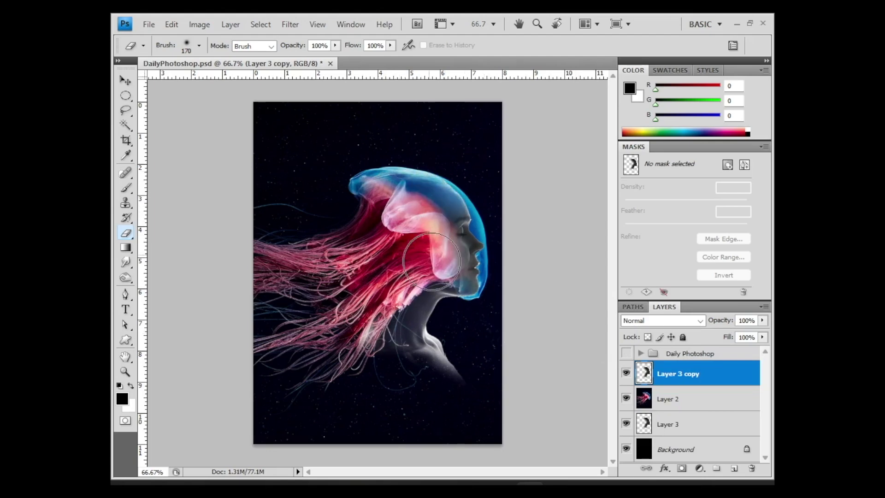
- Add an empty Layer 4 on top and pick a red colour
key("i")
left_click(323, 258)
left_click(734, 468)
- Fill Layer 4 with red, then sample a blue from the jellyfish
right_click(125, 247)
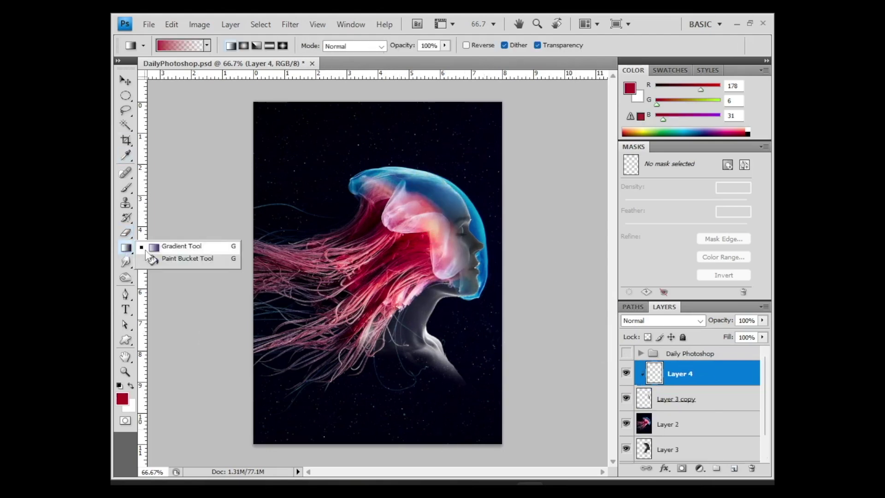
left_click(175, 256)
left_click(661, 321)
key("e")
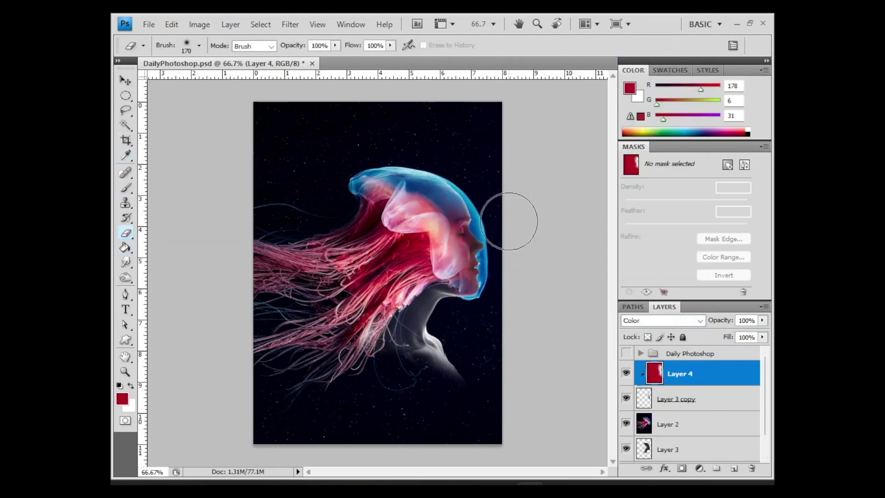
key("i")
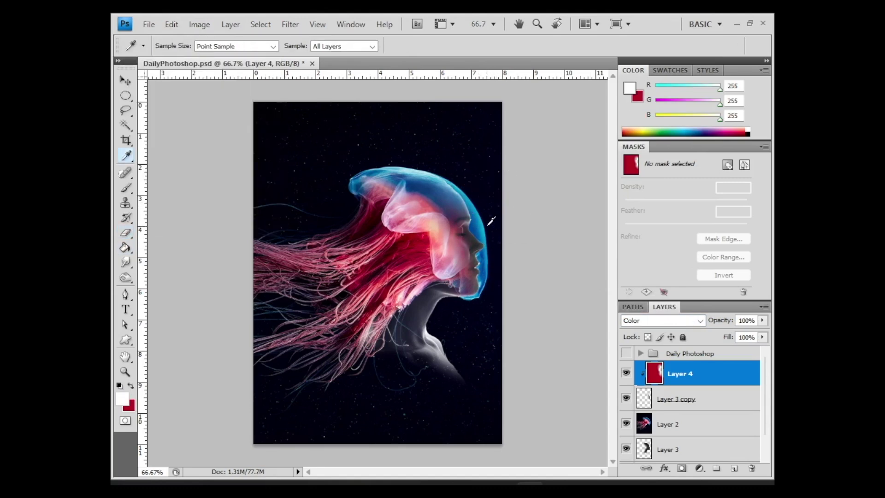
left_click(126, 190)
left_click(199, 45)
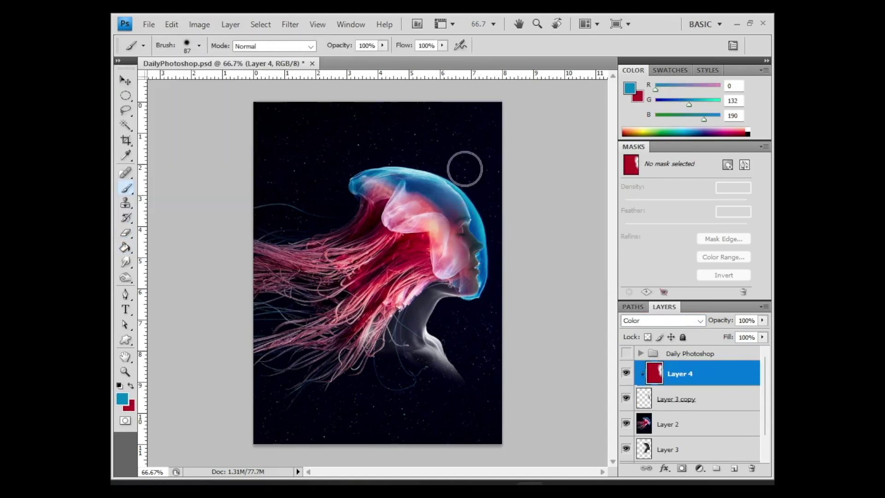
- Paint red over the woman's neck and hair on a new Overlay Layer 5
left_click(683, 449)
key("ctrl+shift+alt+n")
left_click(198, 45)
left_click_drag(387, 258, 414, 332)
left_click(661, 320)
left_click(659, 178)
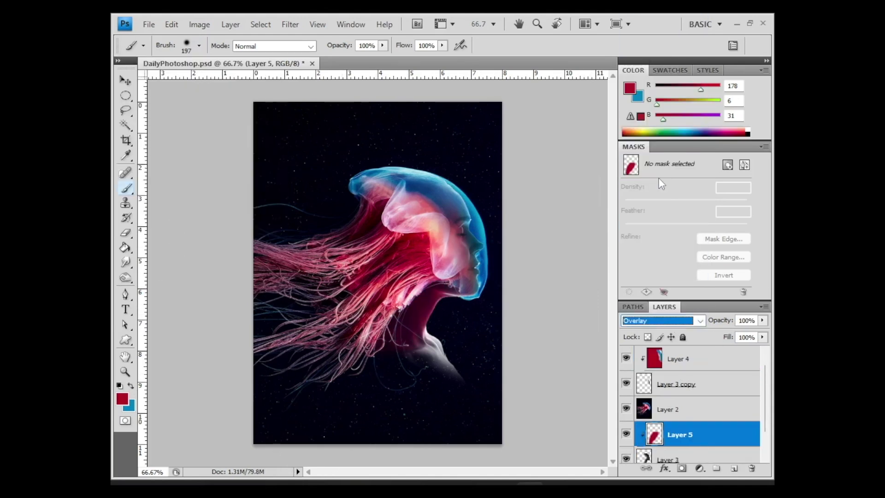
left_click_drag(338, 369, 281, 340)
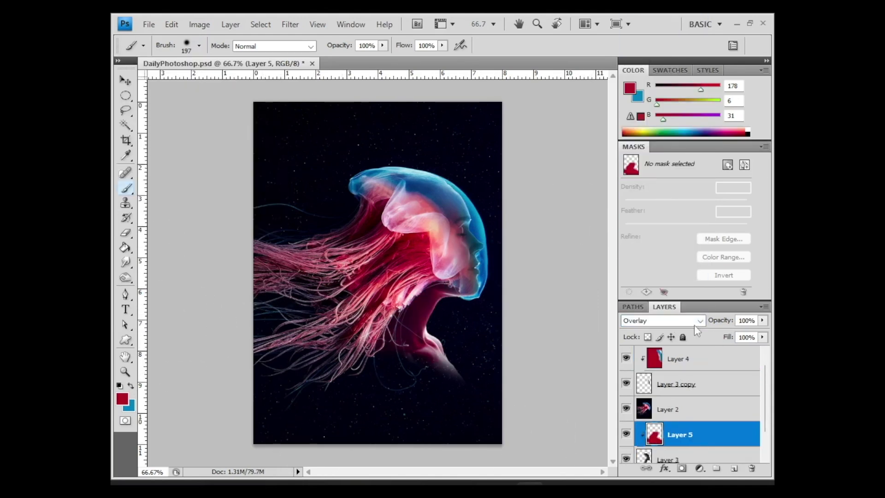
- Duplicate the jellyfish and start rotating and shrinking the copy to about 60%
scroll(694, 368, "down", 2)
left_click(691, 378)
key("ctrl+j")
key("ctrl+t")
mouse_move(155, 199)
left_mouse_down()
mouse_move(272, 210)
mouse_move(302, 389)
mouse_move(549, 281)
mouse_move(198, 300)
mouse_move(566, 437)
mouse_move(365, 415)
mouse_move(292, 387)
mouse_move(355, 411)
mouse_move(535, 346)
left_mouse_up()
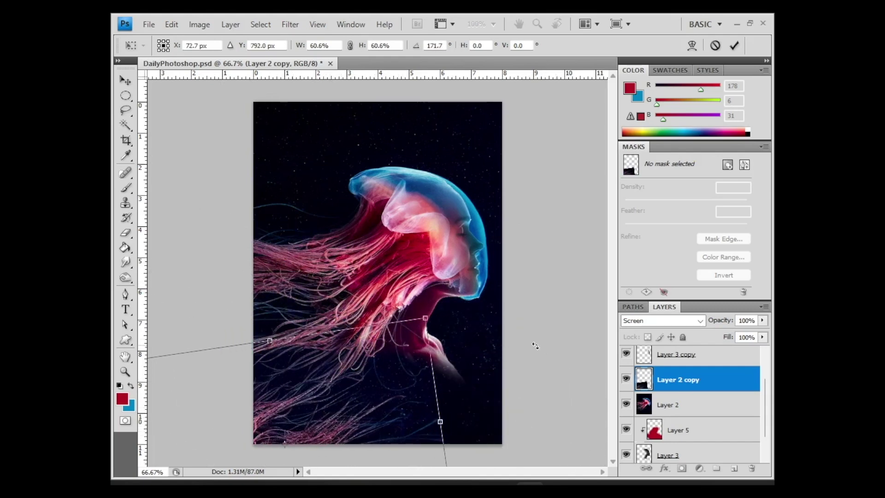
- Commit the rotated jellyfish copy and select the topmost layer
key("m")
key("Return")
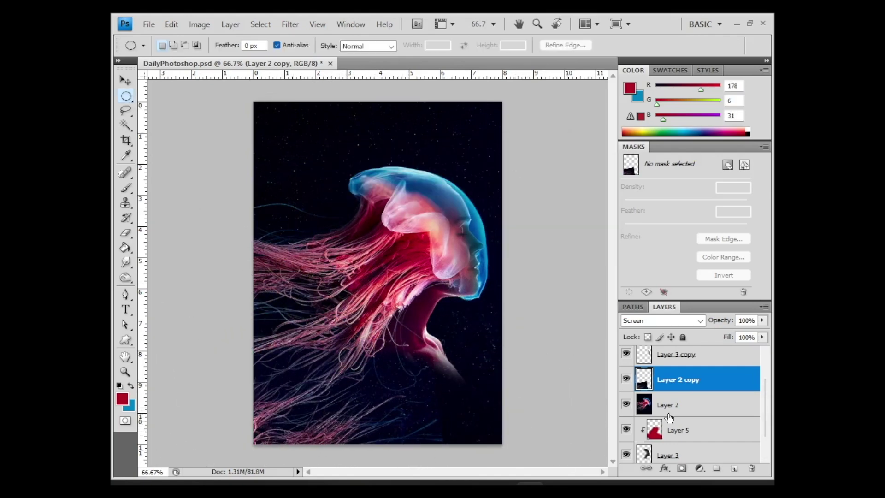
scroll(669, 417, "up", 2)
left_click(677, 372)
- Paint white strokes with a tiny brush on new Layer 6 and apply Radial Blur
left_click(733, 468)
key("d")
key("x")
key("b")
left_click(200, 45)
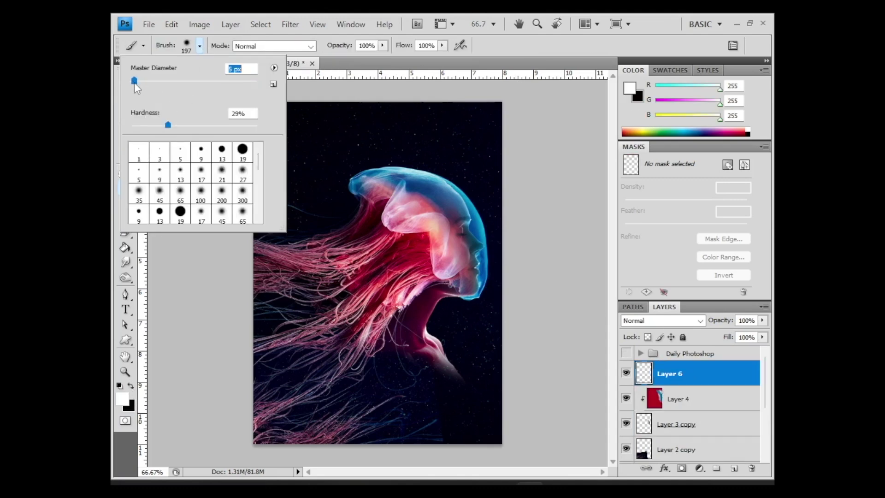
key("Return")
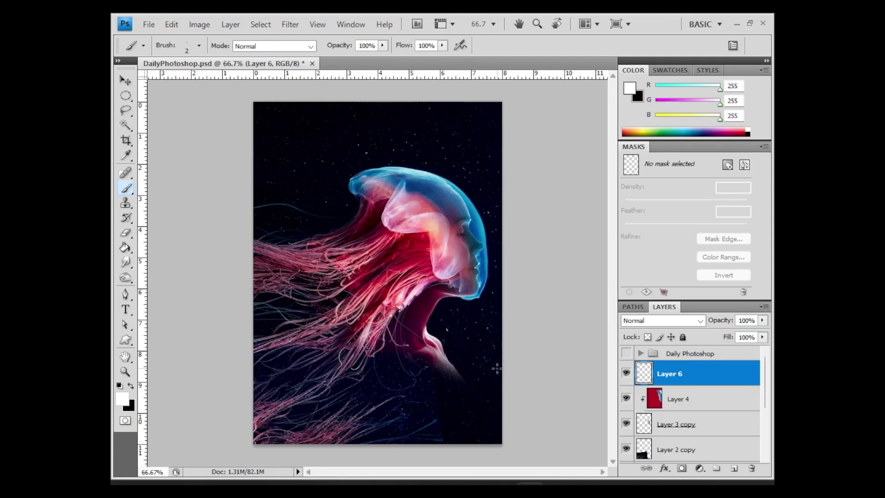
left_click(289, 24)
left_click(470, 166)
left_click(501, 156)
- Duplicate the light streak layer and set the copy to Linear Dodge (Add)
key("ctrl+j")
left_click(662, 320)
left_click(645, 141)
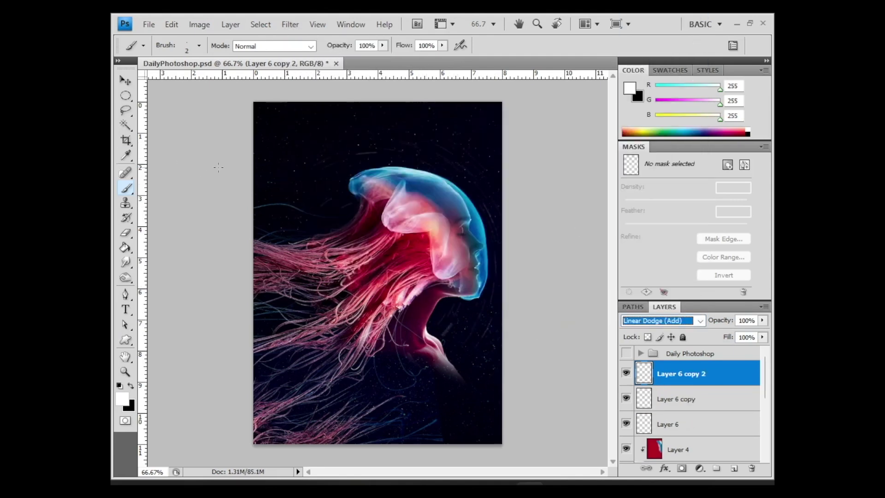
key("z")
key("alt+bracketleft")
key("alt+bracketleft")
key("alt+bracketleft")
- Apply the Reduce Noise filter
left_click(290, 24)
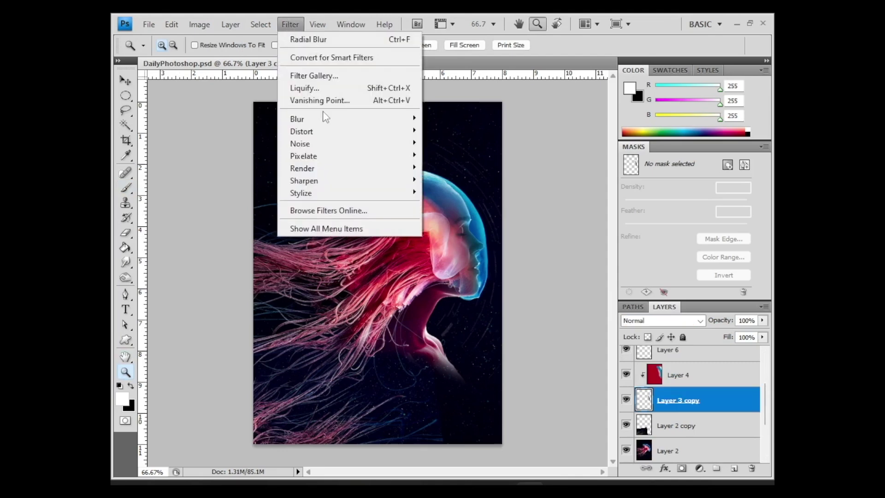
mouse_move(300, 143)
left_click(461, 193)
key("Return")
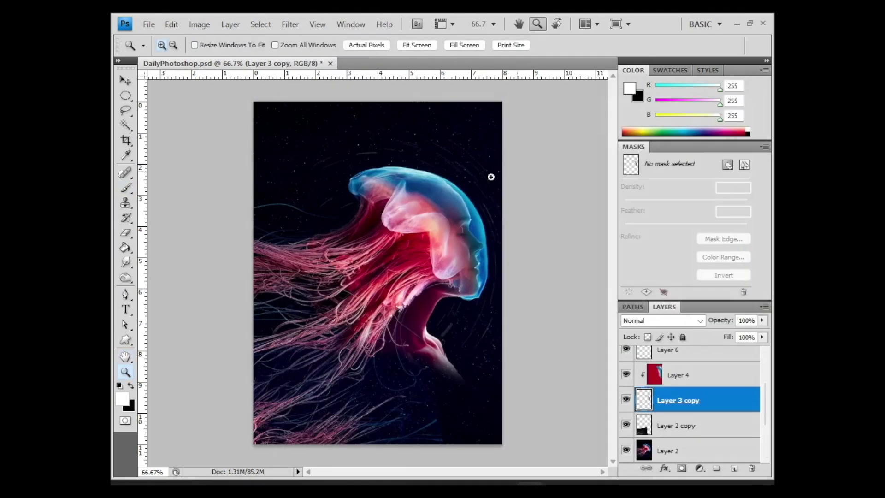
- Ready a larger eraser on the Layer 2 copy and add an empty Layer 7
left_click(677, 368)
scroll(677, 369, "down", 1)
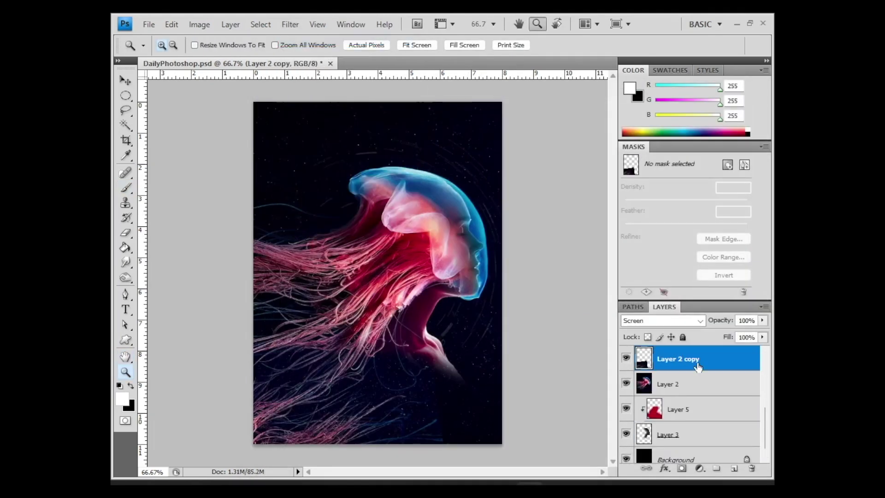
key("e")
key("bracketright")
key("bracketright")
key("bracketright")
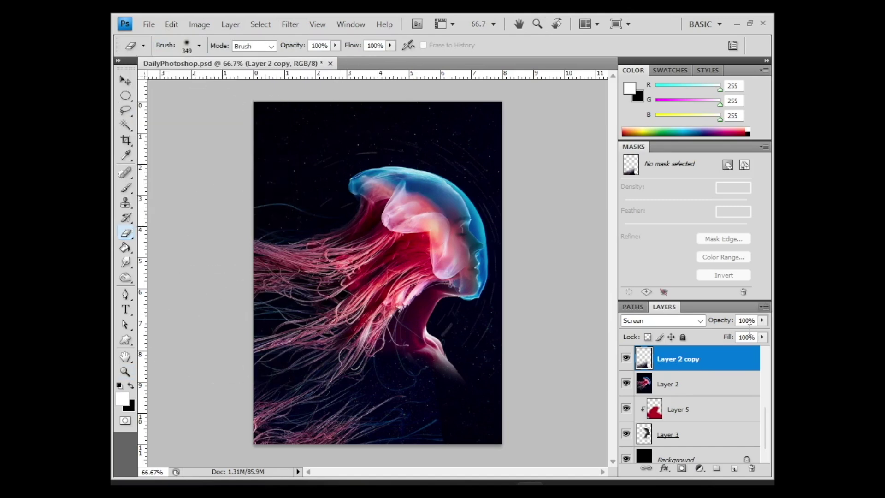
left_click(678, 409)
- Outline a triangle below the neck with the Polygonal Lasso and fill it blue
key("ctrl+shift+alt+n")
right_click(125, 110)
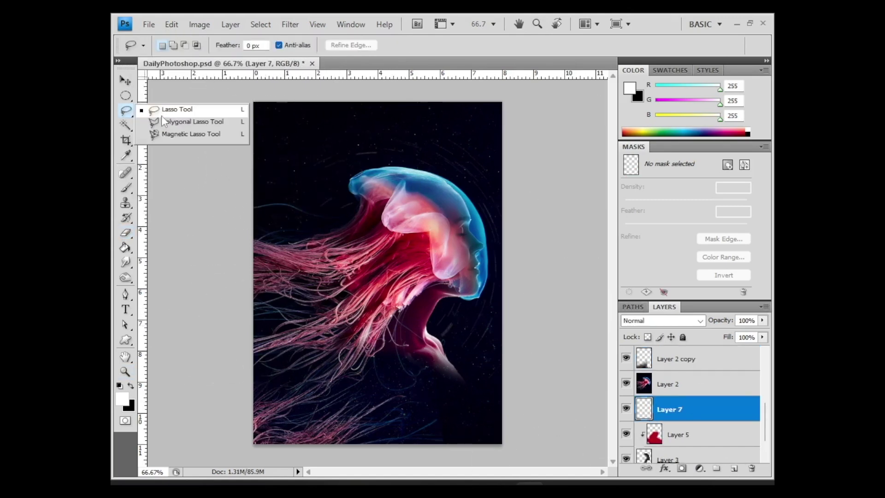
left_click(185, 121)
left_click(358, 378)
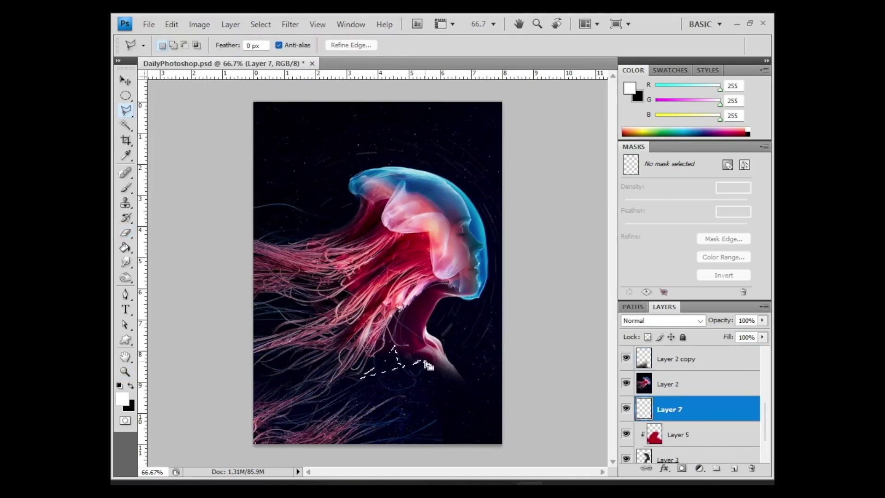
left_click(125, 249)
left_click(456, 193, "alt")
left_click(396, 364)
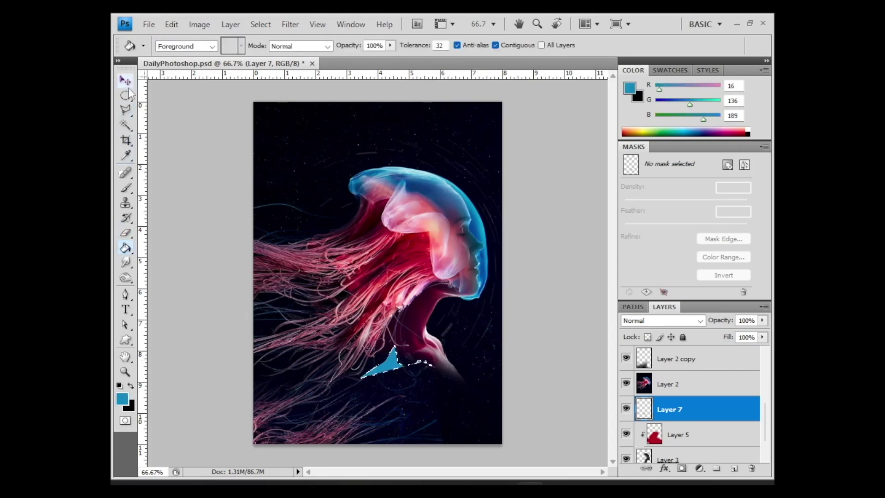
key("ctrl+d")
left_click(126, 95)
- Warp and smudge the blue triangle into a curling glow, then add a new layer
left_click(172, 25)
left_click(295, 288)
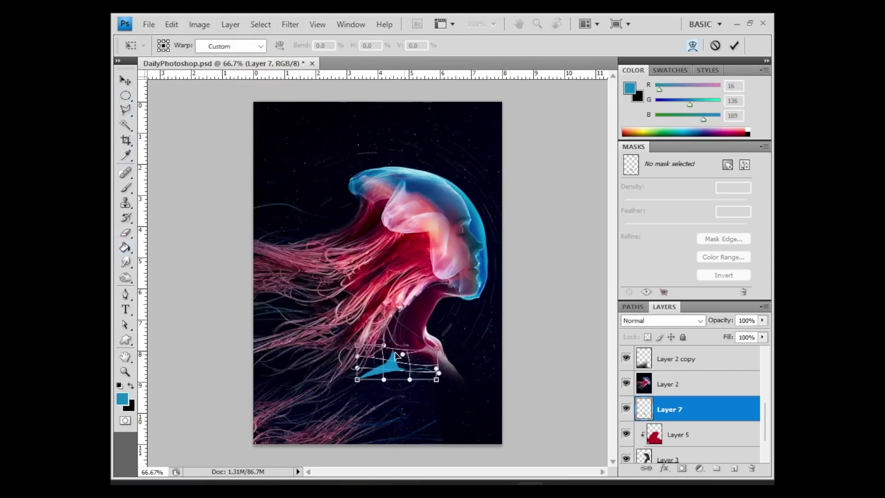
key("Return")
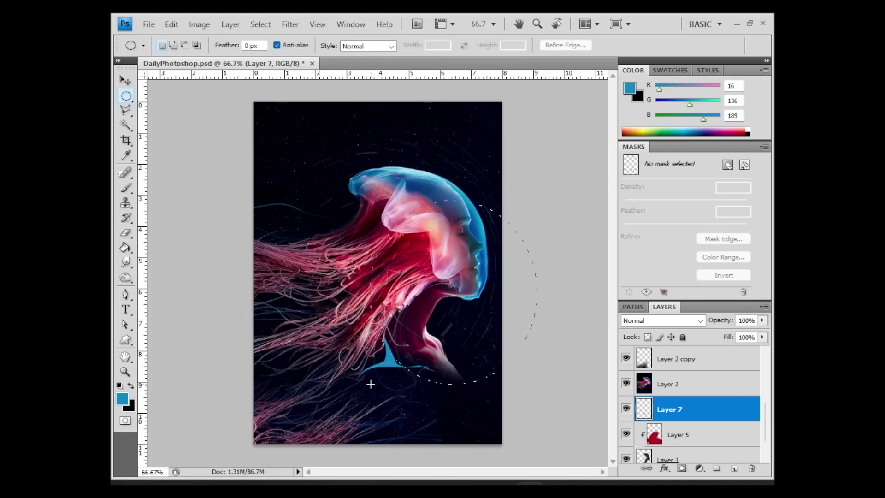
key("v")
key("r")
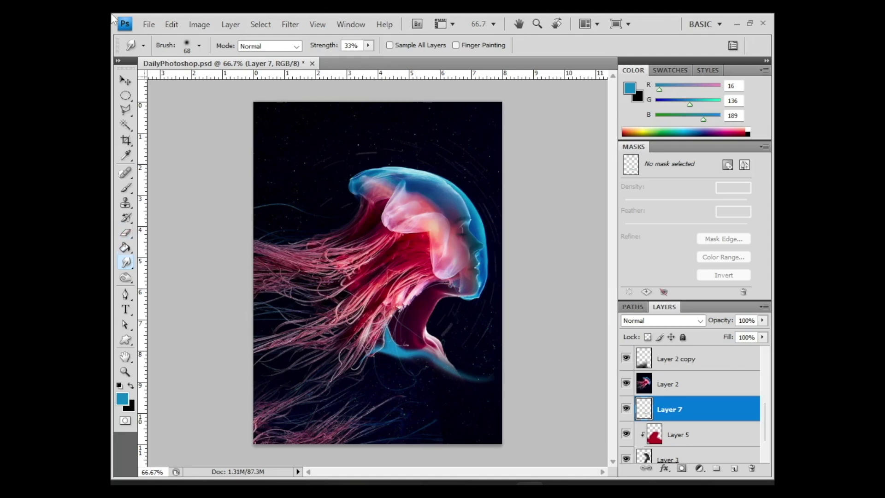
left_click(125, 186)
left_click(198, 46)
- Paint blue with a 135 px soft brush and erase most, leaving a bottom haze
left_click(734, 468, "ctrl")
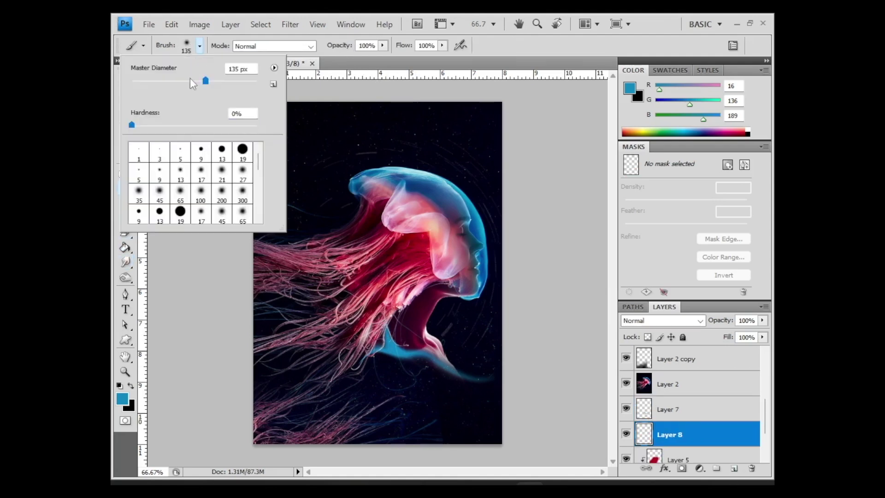
left_click_drag(378, 415, 418, 386)
key("e")
left_click(199, 45)
left_click_drag(369, 405, 562, 424)
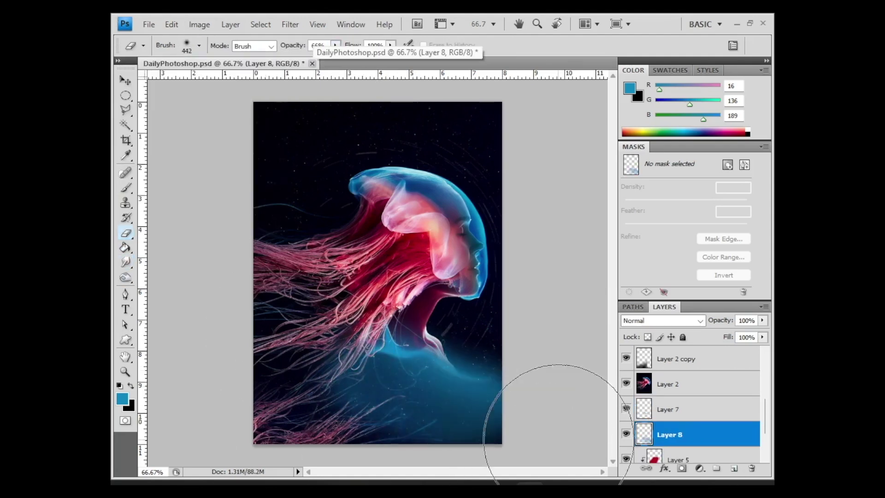
- Smudge the neck glow on Layer 7 and erase it near the tentacles at 57% opacity
left_click(199, 45)
left_click_drag(150, 79, 136, 80)
key("Return")
key("0")
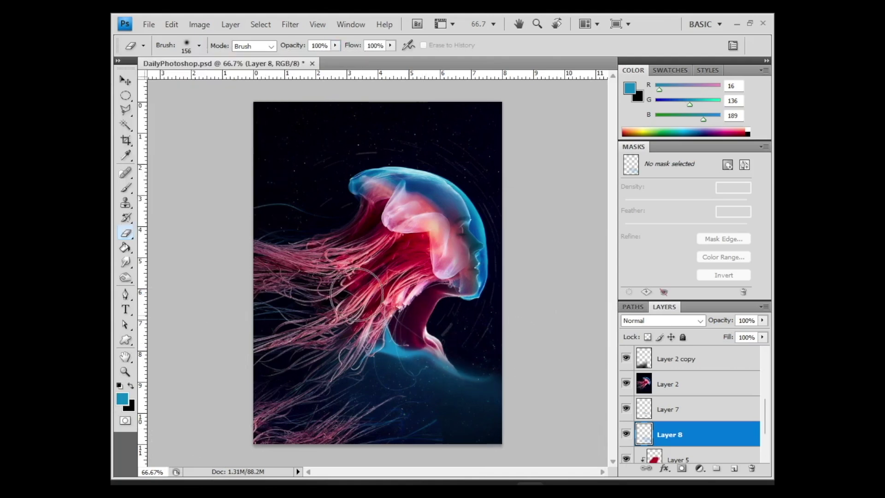
key("alt+bracketright")
left_click(125, 263)
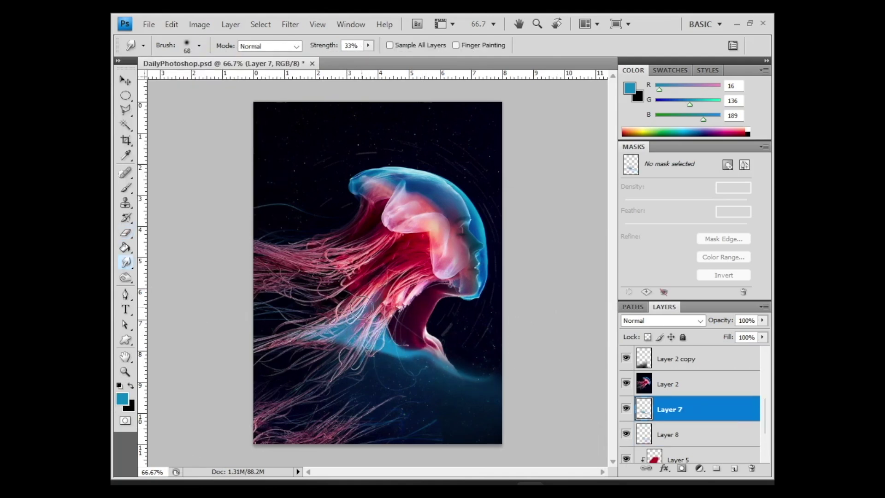
key("e")
key("5")
key("7")
left_click_drag(294, 332, 396, 249)
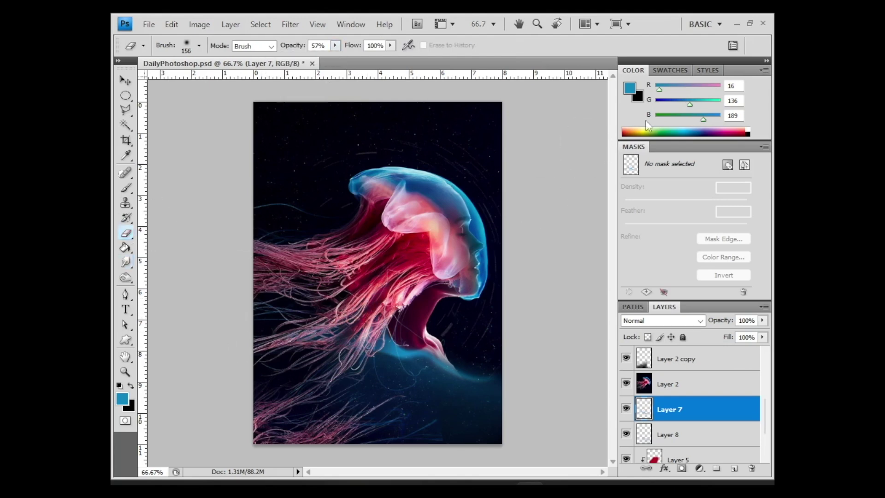
- Paste the blue wave image and warp it into a curve
left_click(171, 24)
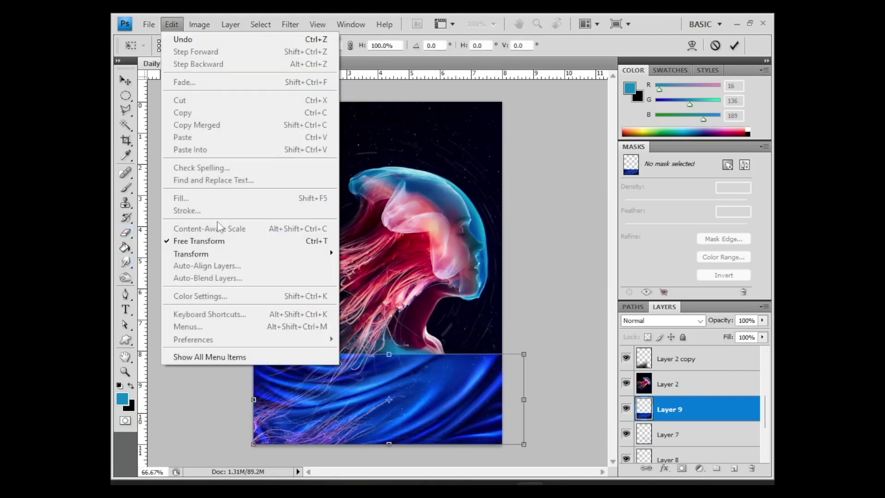
left_click(369, 396)
left_click(171, 24)
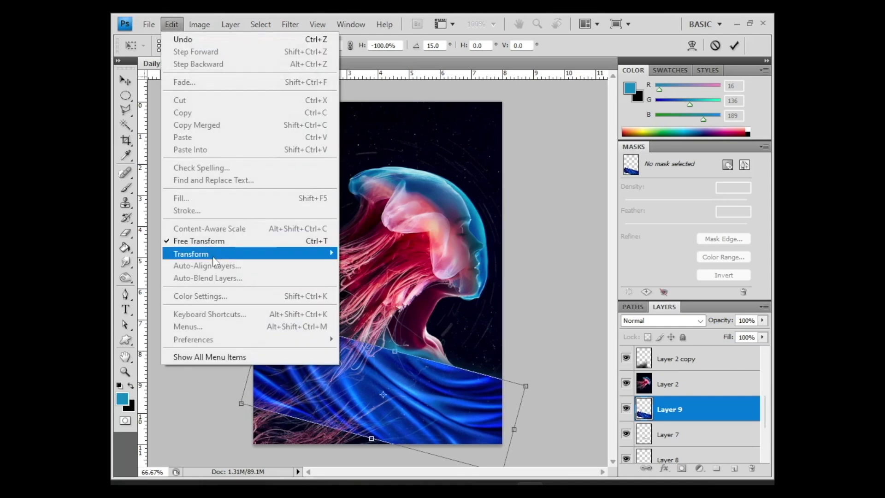
left_click(359, 316)
left_click_drag(259, 324, 226, 321)
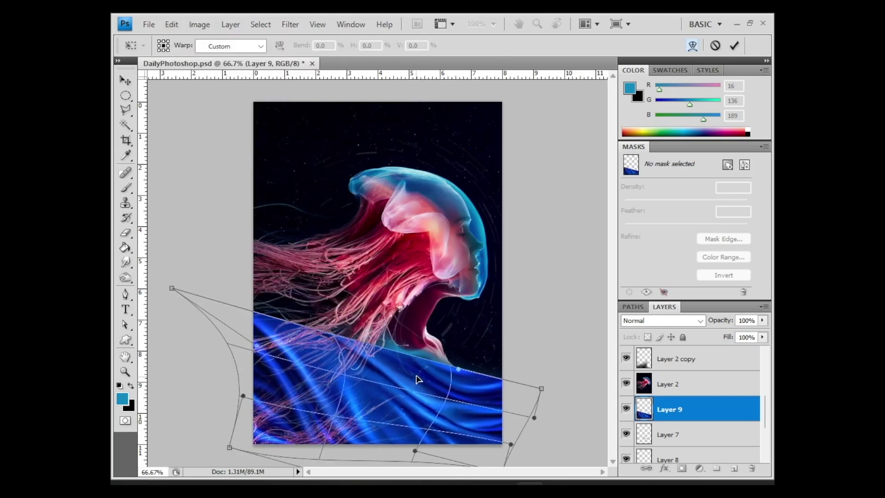
key("ctrl+alt+shift+b")
- Convert the waves to Black and White and tint them with a blue Color-mode layer
key("Return")
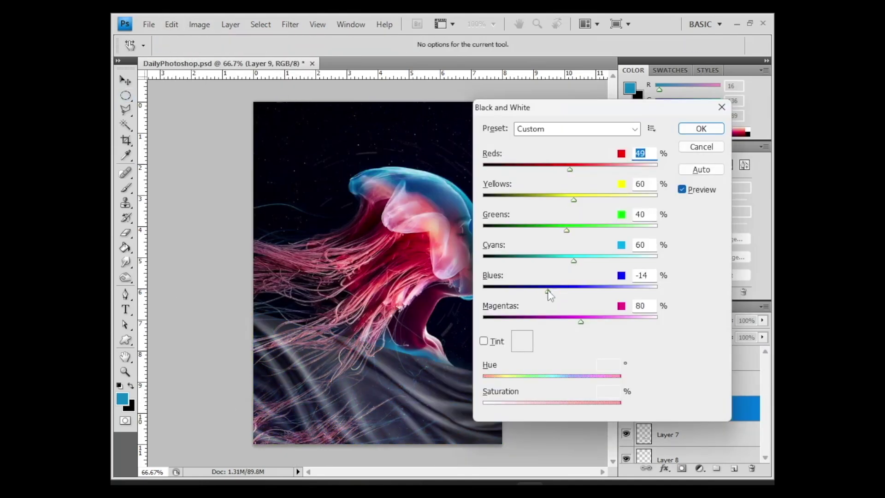
left_click(700, 129)
left_click(734, 468)
key("g")
left_click(355, 333)
left_click(659, 320)
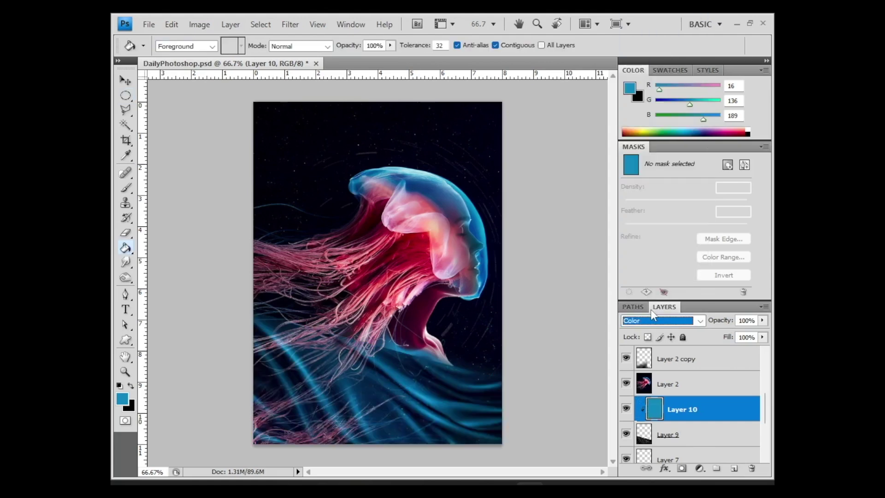
- Fade the hard top edge of the waves with the eraser at about 74% opacity
left_click(125, 232)
left_click(199, 45)
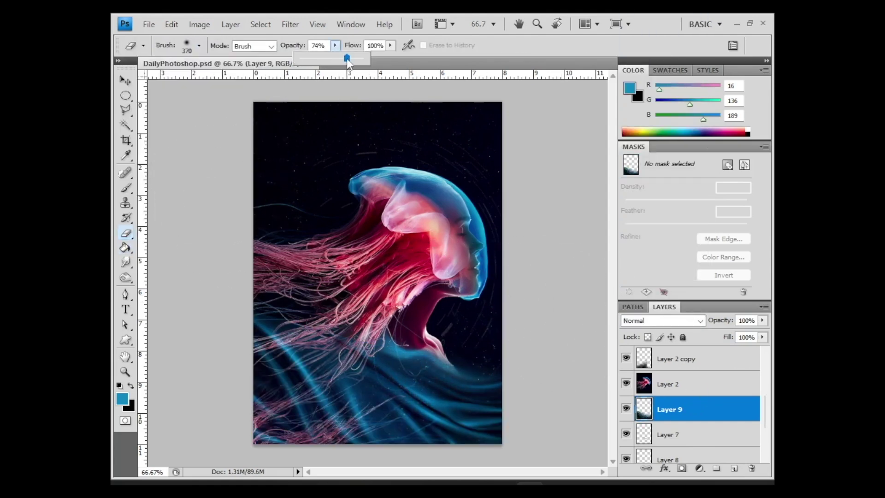
left_click(198, 45)
left_click_drag(299, 360, 524, 488)
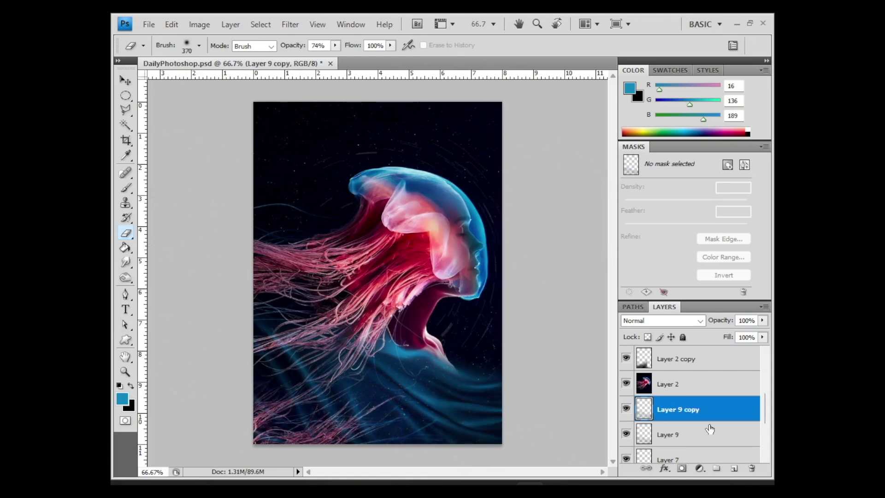
- Move a wave copy above Background, rotate it about -19°, and duplicate it again
left_click_drag(704, 424, 696, 444)
key("ctrl+t")
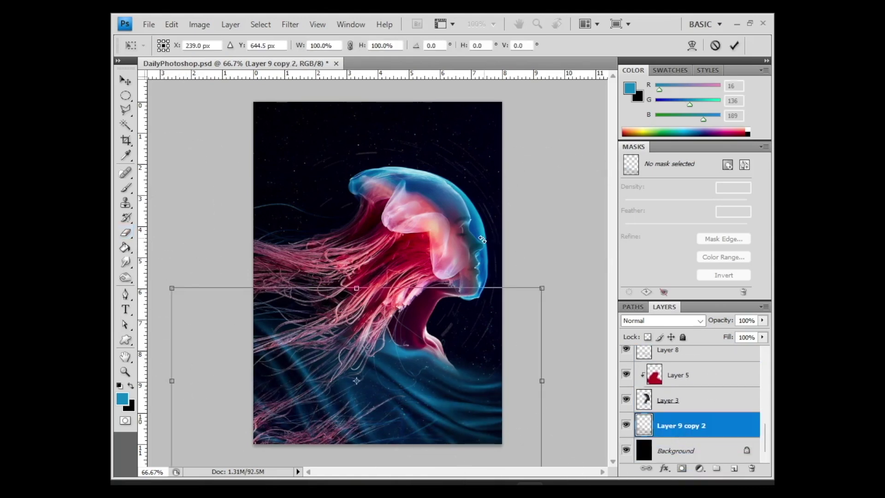
mouse_move(541, 426)
left_mouse_down()
mouse_move(557, 365)
mouse_move(453, 401)
left_mouse_up()
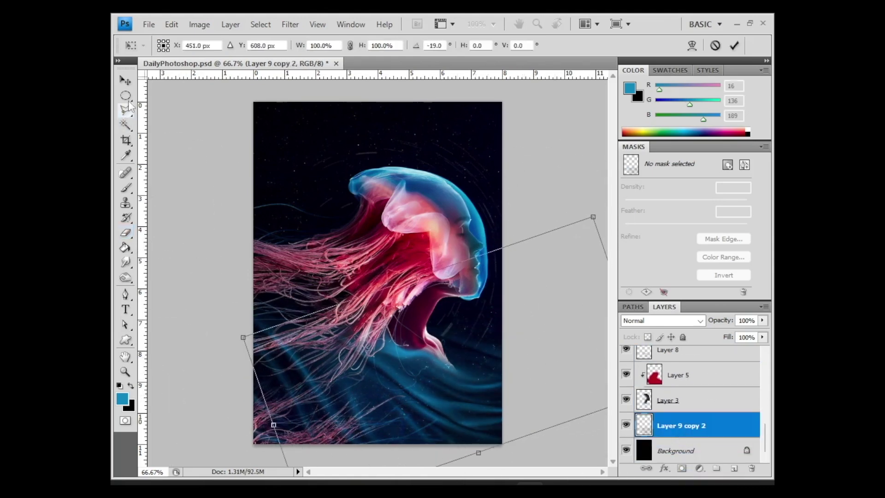
key("Return")
key("ctrl+j")
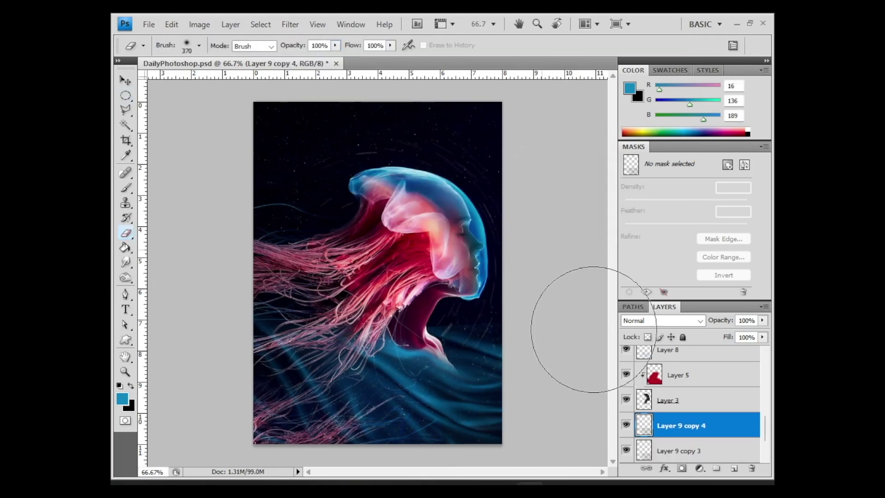
- Select Layer 3 with the woman's silhouette and switch to the Brush
left_click(668, 399)
key("b")
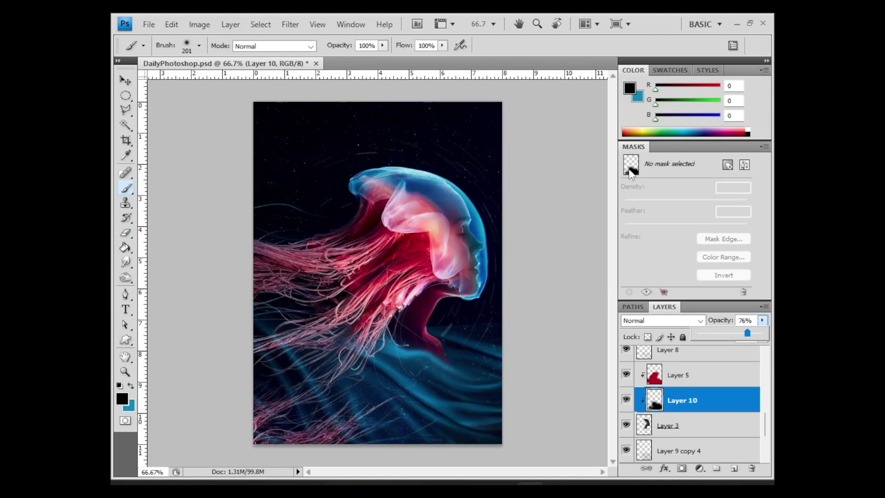
scroll(691, 406, "down", 2)
scroll(691, 405, "down", 2)
- On a new layer, draw a small white circle above the jellyfish, shade one side, and move it lower
left_click(733, 468)
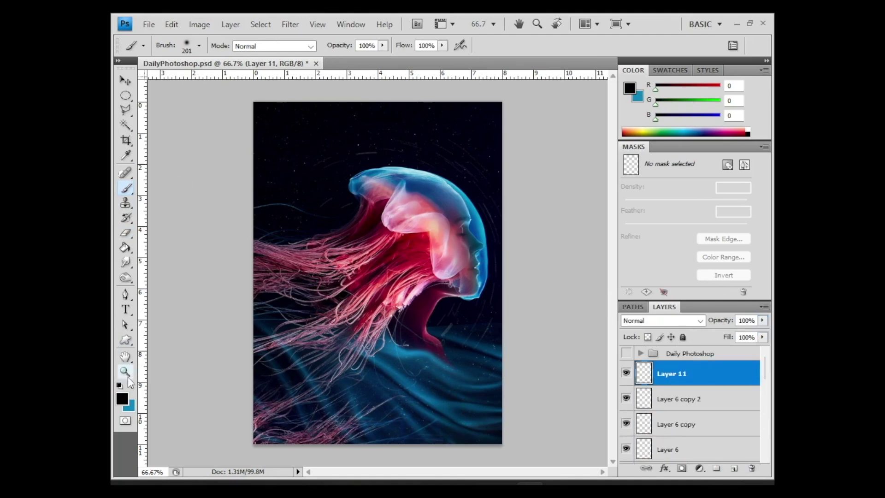
left_click(122, 399)
key("Return")
key("m")
left_click_drag(309, 160, 327, 179)
key("g")
left_click(318, 169)
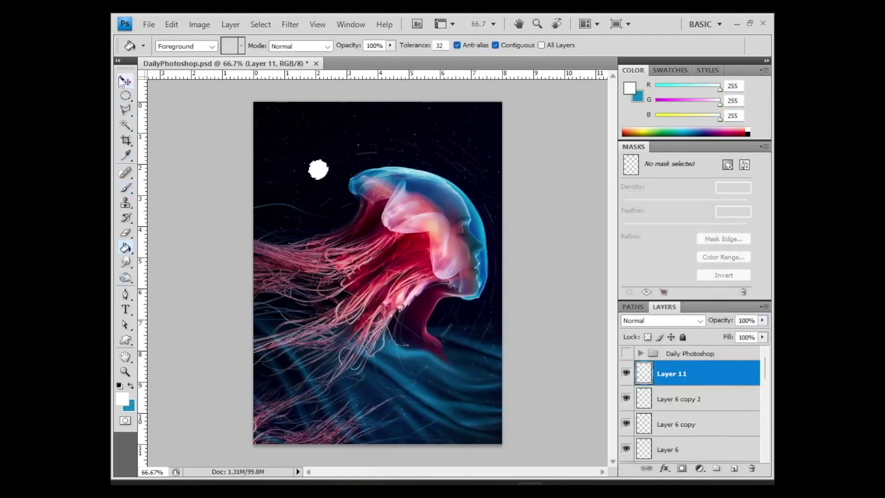
key("e")
left_click(337, 193)
key("v")
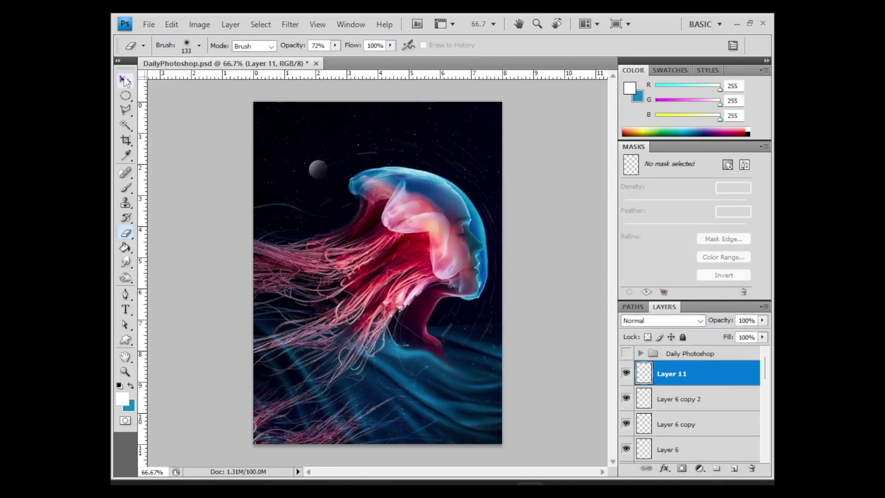
left_click_drag(344, 188, 404, 408)
- Duplicate the sphere layer and set the copy to Overlay blending
key("ctrl+j")
left_click(662, 320)
left_click(628, 174)
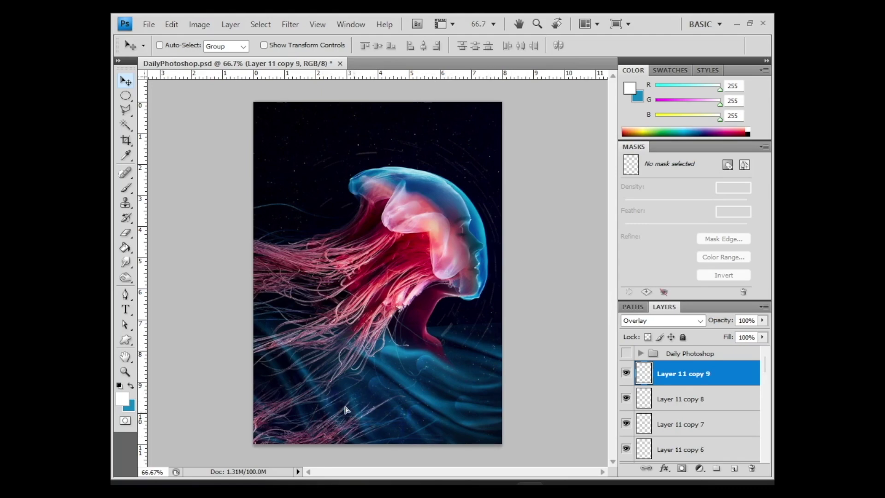
scroll(707, 393, "down", 10)
- Duplicate Layer 2 and rotate the copy around the jellyfish toward the upper left
left_click(681, 425)
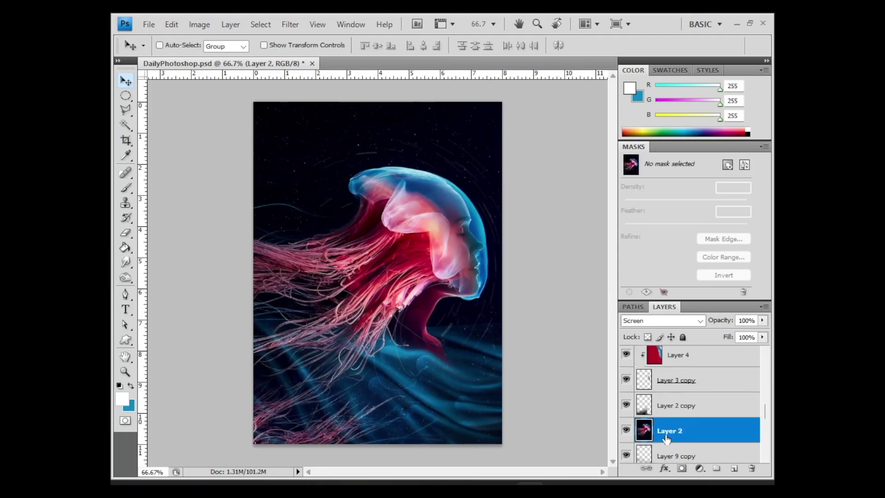
key("ctrl+j")
key("ctrl+t")
mouse_move(567, 291)
left_mouse_down()
mouse_move(324, 293)
mouse_move(333, 268)
mouse_move(304, 184)
left_mouse_up()
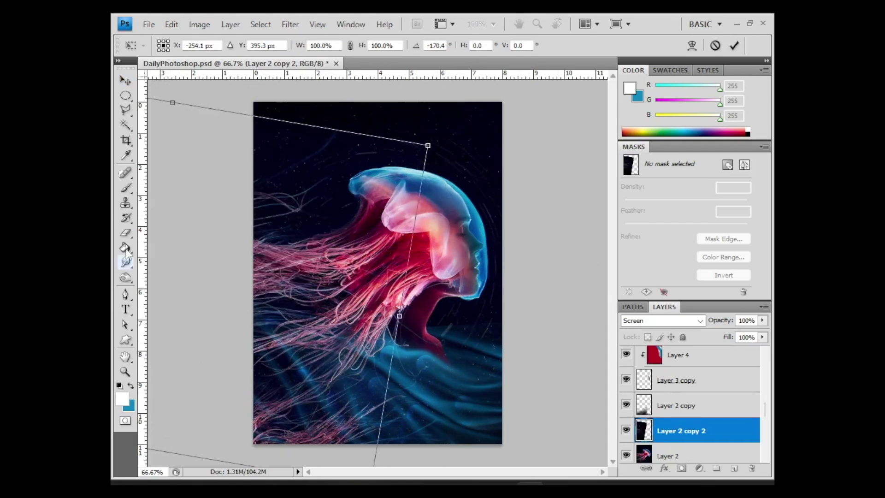
left_click(126, 232)
key("Return")
- Set the eraser to 360 px at full opacity, make blue the colour, and add Layer 12
left_click(199, 45)
left_click_drag(156, 69, 207, 69)
key("0")
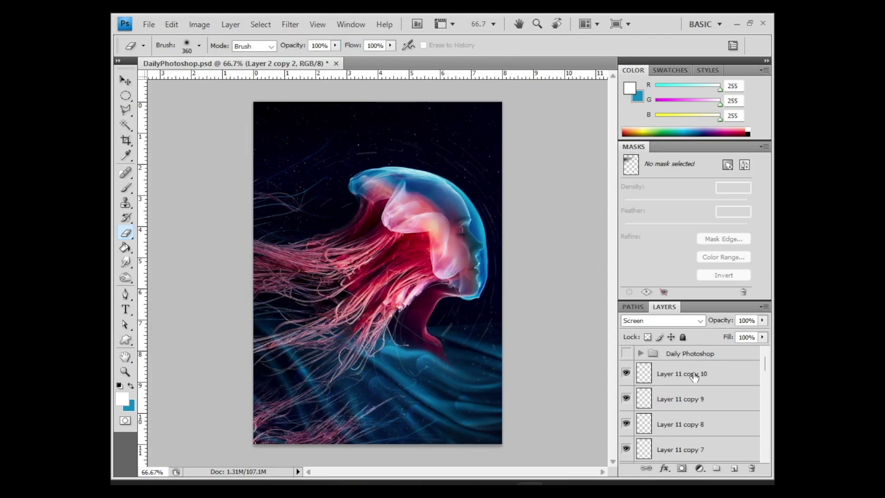
key("x")
key("b")
left_click(199, 45)
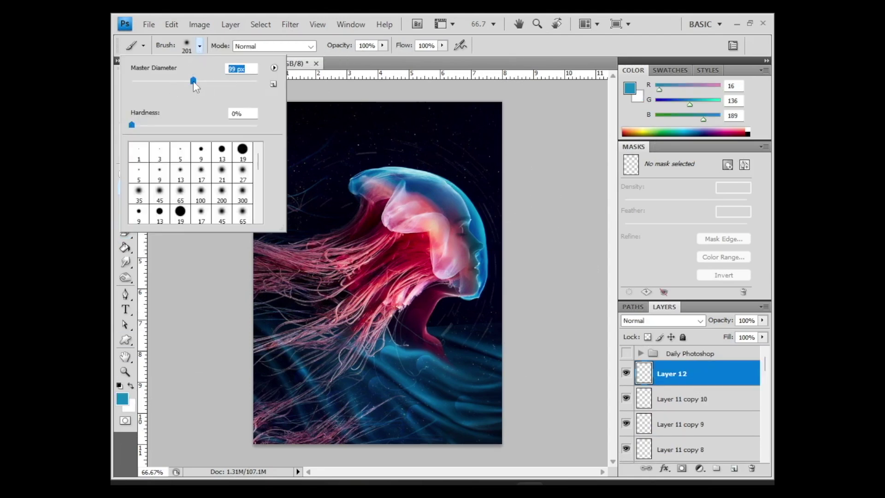
- Paint a blue glow on the jellyfish head with a soft brush
left_click(661, 320)
left_click(656, 143)
key("e")
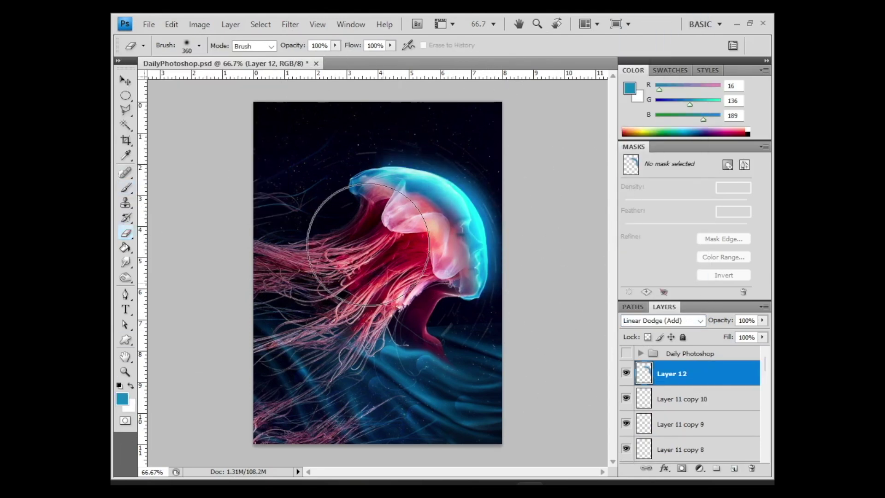
- On a new layer, paint sampled dark red over the jellyfish head and tentacles in Soft Light
left_click(734, 468)
key("i")
left_click(433, 339)
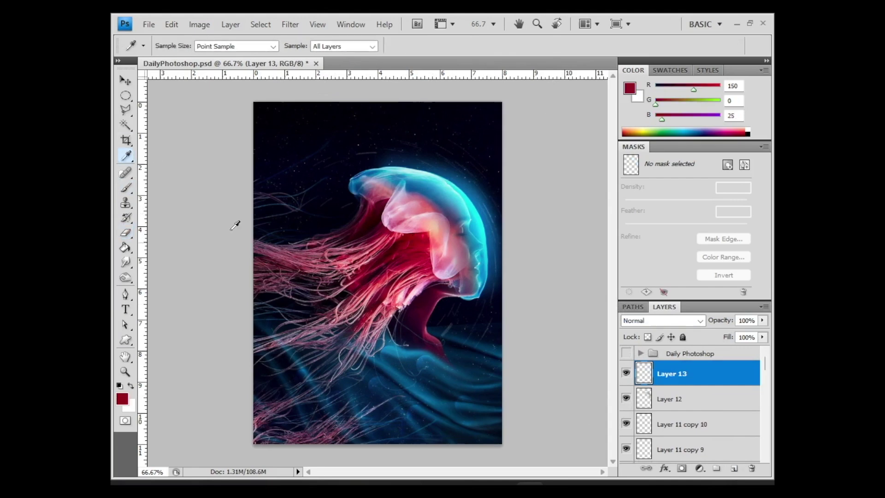
key("b")
left_click(199, 46)
left_click_drag(414, 207, 391, 276)
left_click_drag(350, 208, 406, 304)
left_click(661, 320)
left_click(656, 178)
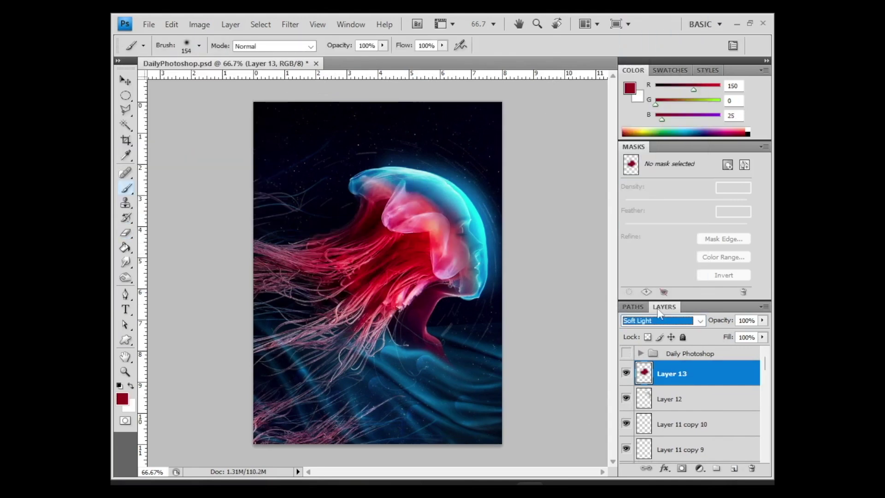
left_click_drag(415, 208, 395, 276)
left_click_drag(332, 323, 387, 223)
- Soften the red paint with Gaussian Blur and erase parts to fade it
left_click(290, 24)
left_click(456, 157)
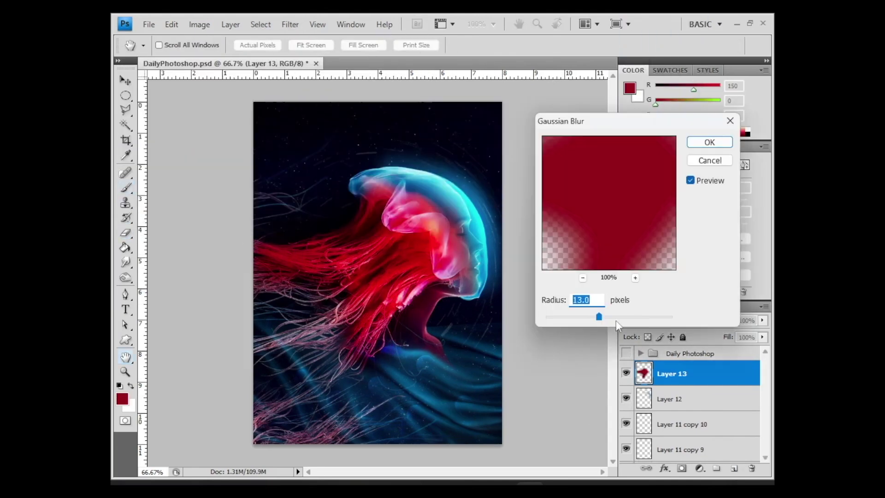
left_click_drag(599, 317, 650, 316)
left_click(709, 142)
key("e")
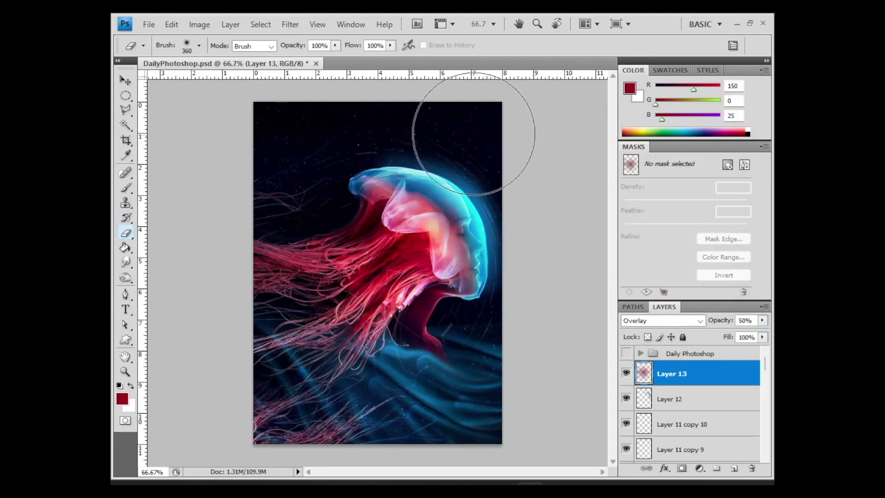
left_click_drag(385, 203, 383, 314)
- Apply a 28-pixel Motion Blur to Layer 2 copy and repeat it on Layer 2 copy 2
scroll(672, 369, "down", 5)
scroll(687, 394, "down", 5)
left_click(677, 395)
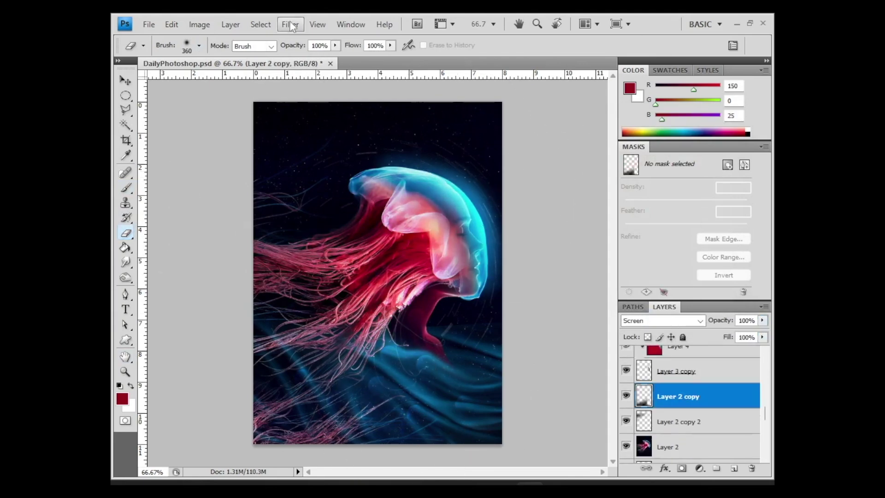
left_click(290, 23)
left_click(466, 154)
left_click_drag(545, 319, 527, 319)
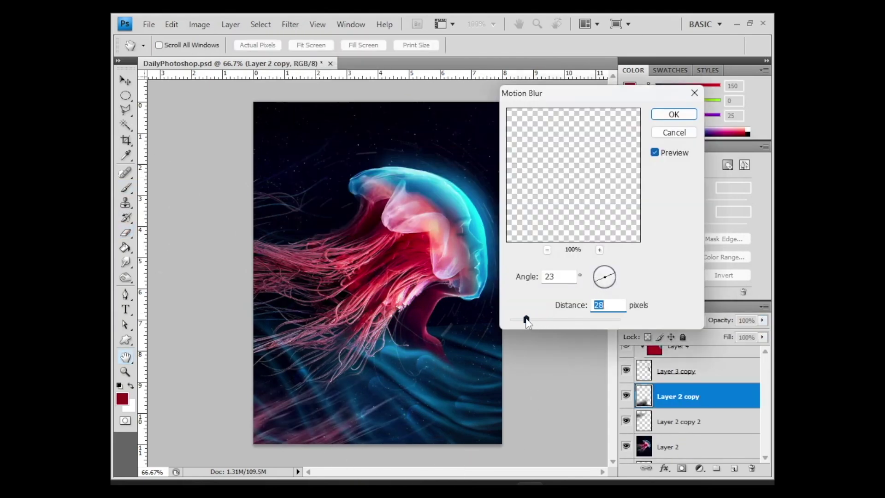
key("Return")
left_click(677, 421)
key("ctrl+f")
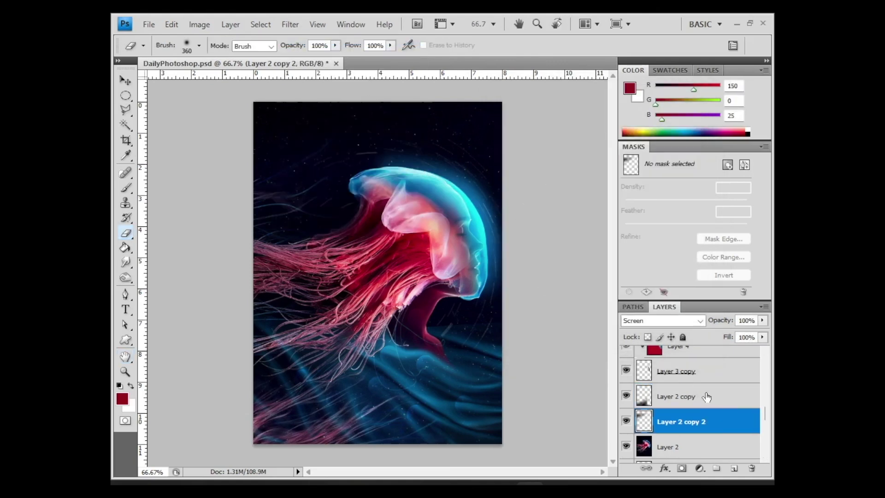
- Hide and collapse the Daily Photoshop group, then duplicate the Background layer
scroll(713, 411, "up", 3)
scroll(713, 411, "up", 5)
left_click(677, 369)
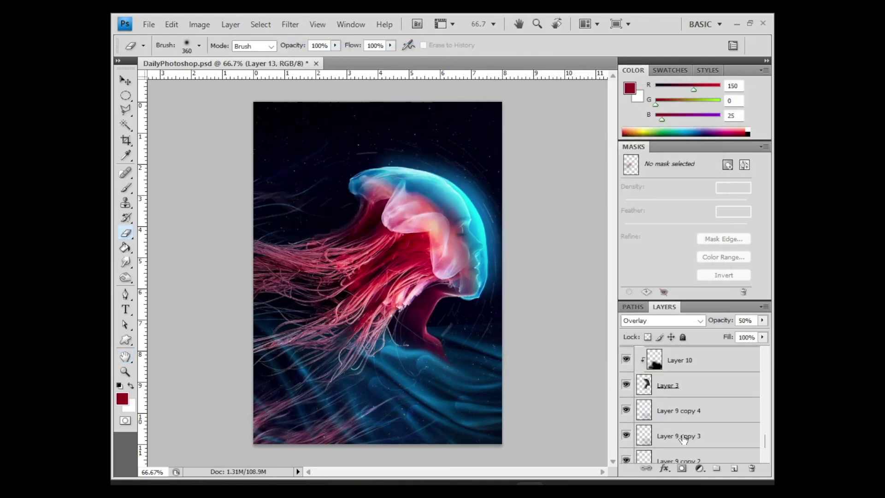
left_click(626, 353)
left_click(640, 353)
left_click(675, 373)
left_click_drag(724, 468, 733, 468)
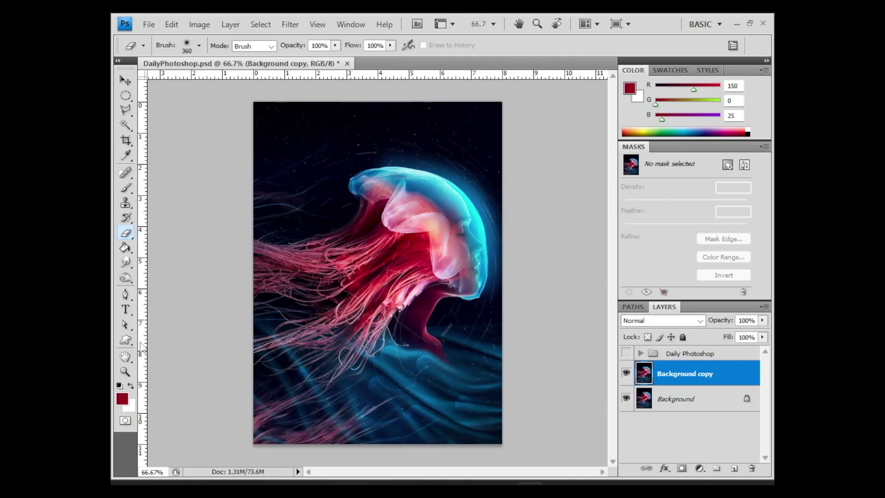
- Burn the lower-right shadows and lower tentacle midtones darker, then reduce the layer opacity
key("o")
left_click(199, 45)
mouse_move(296, 418)
left_mouse_down()
mouse_move(573, 326)
mouse_move(504, 440)
left_mouse_up()
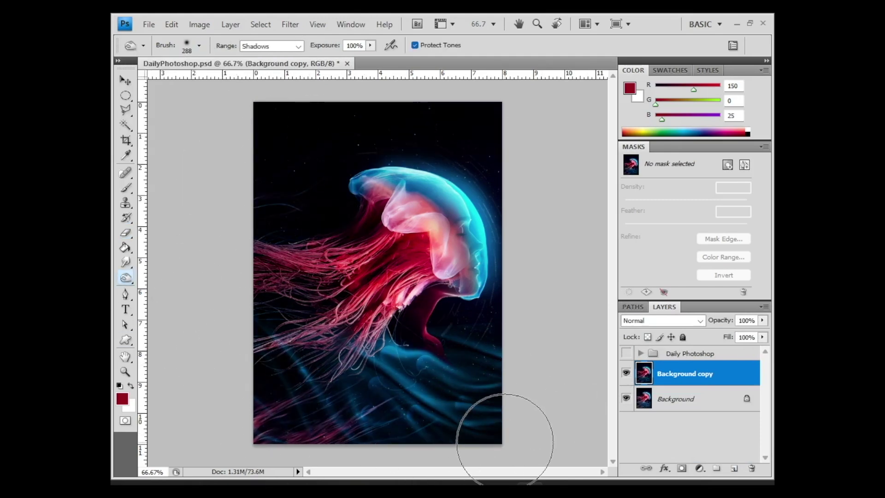
left_click(272, 46)
left_click(258, 61)
mouse_move(377, 113)
left_mouse_down()
mouse_move(356, 247)
mouse_move(285, 487)
left_mouse_up()
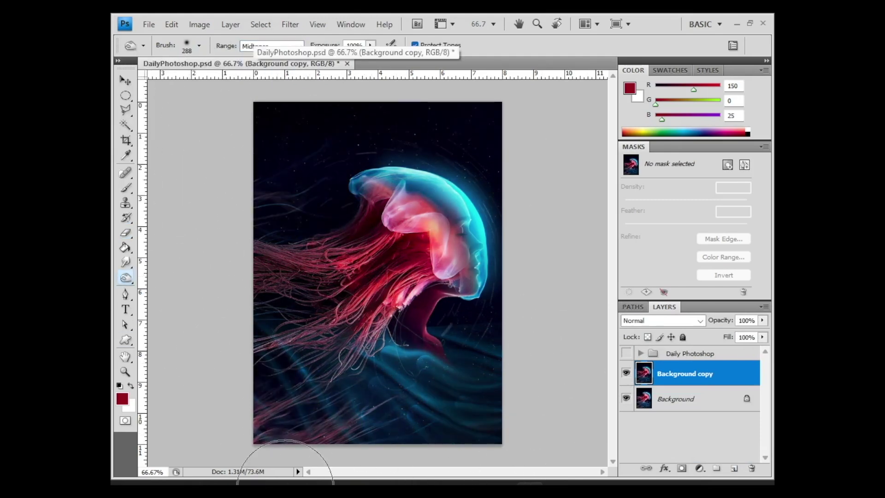
left_click_drag(761, 334, 738, 337)
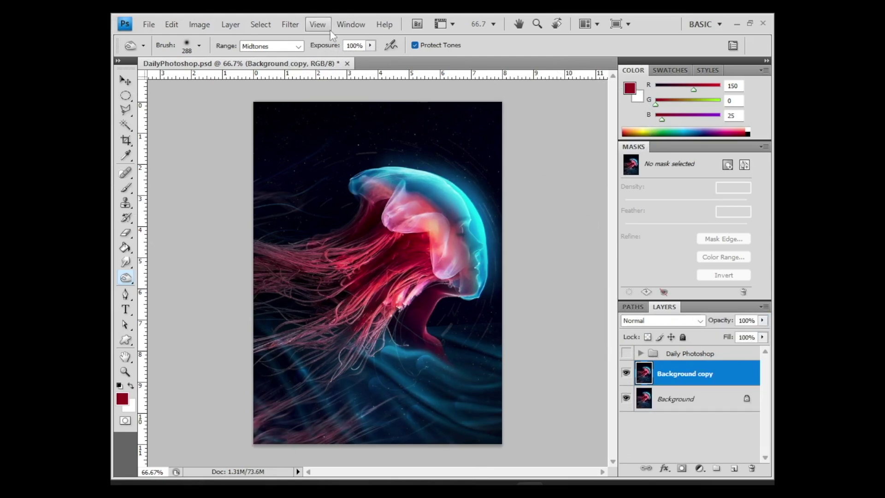
- Apply Glowing Edges, soften it with a lower-radius Gaussian Blur, and erase it from the background
left_click(290, 24)
left_click(306, 57)
left_click(681, 48)
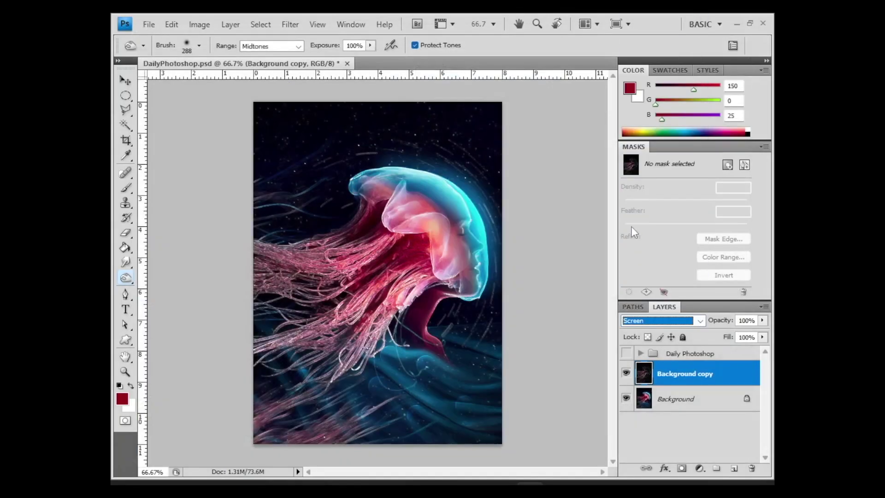
left_click(290, 24)
left_click(464, 131)
left_click_drag(605, 318, 576, 318)
left_click(709, 142)
key("e")
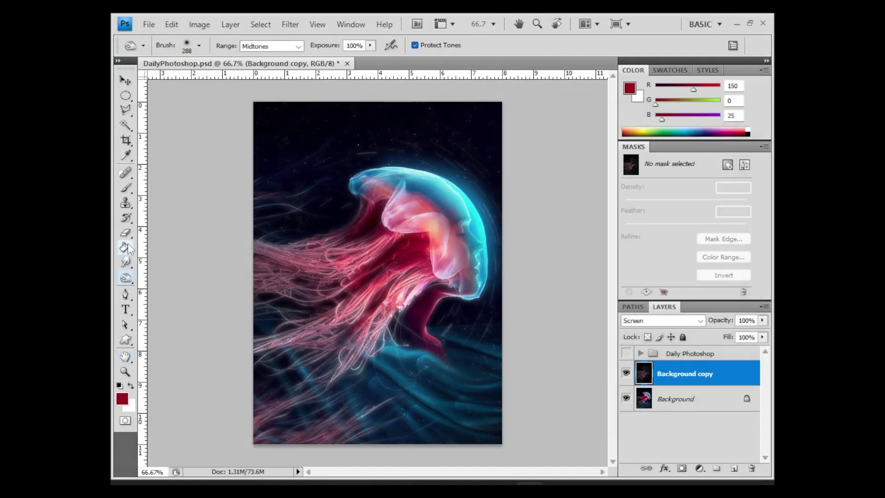
left_click_drag(375, 376, 513, 406)
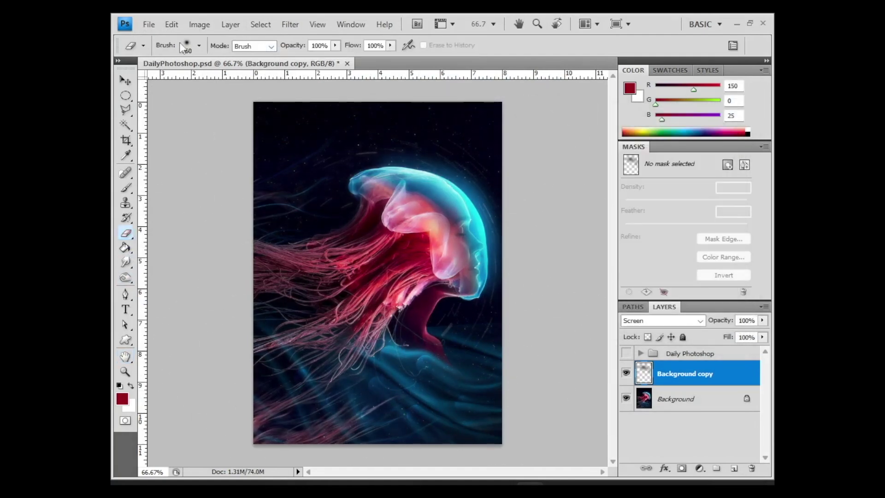
- Delete the Background copy and paint a black wash at 30% opacity on a new layer
key("Delete")
key("ctrl+shift+alt+n")
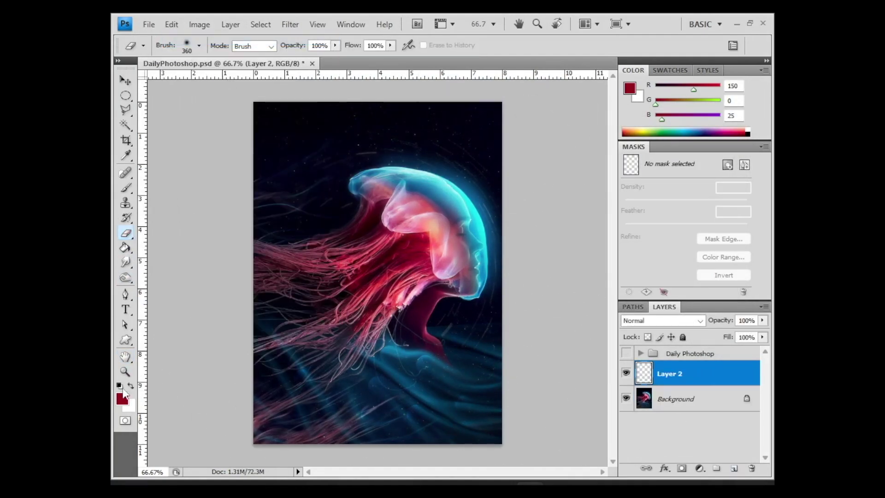
left_click(126, 188)
left_click(199, 45)
left_click_drag(538, 375, 555, 417)
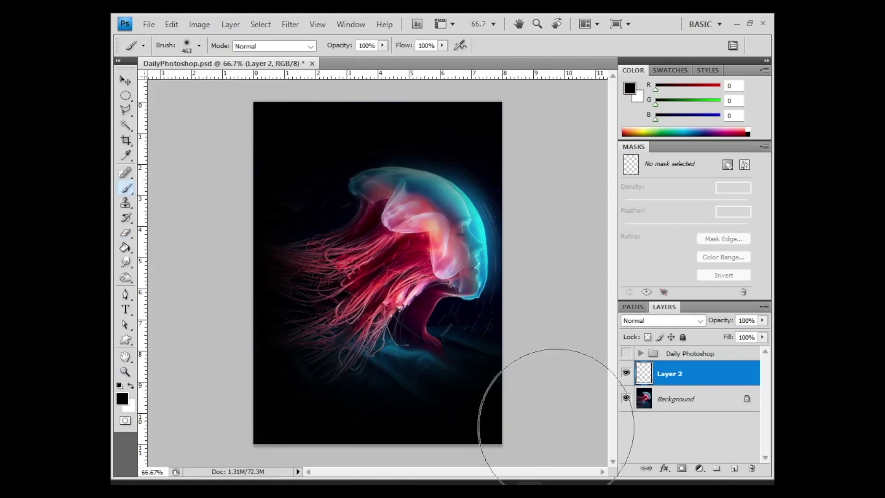
left_click_drag(762, 319, 716, 334)
key("e")
- Merge the black wash down into Background and choose a cooling Photo Filter
left_click(230, 24)
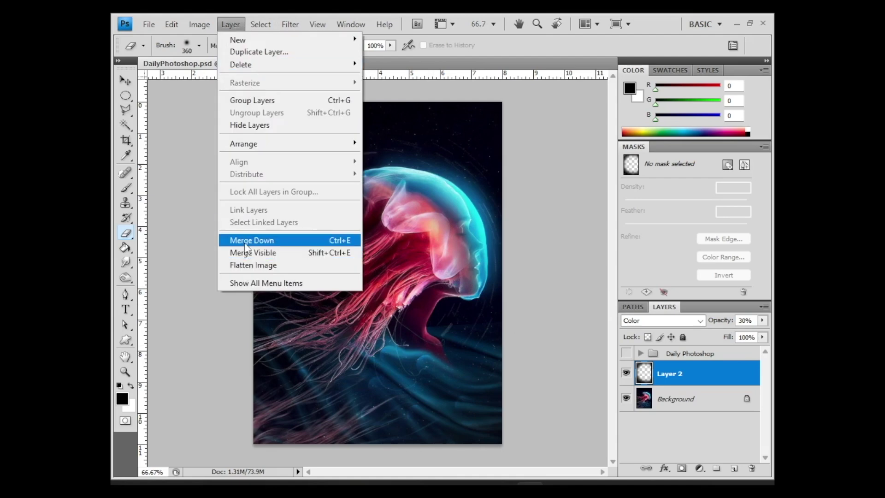
left_click(246, 241)
left_click(199, 24)
left_click(412, 158)
- Apply the Cooling Filter (82) photo filter at a lowered density
scroll(598, 166, "down", 4)
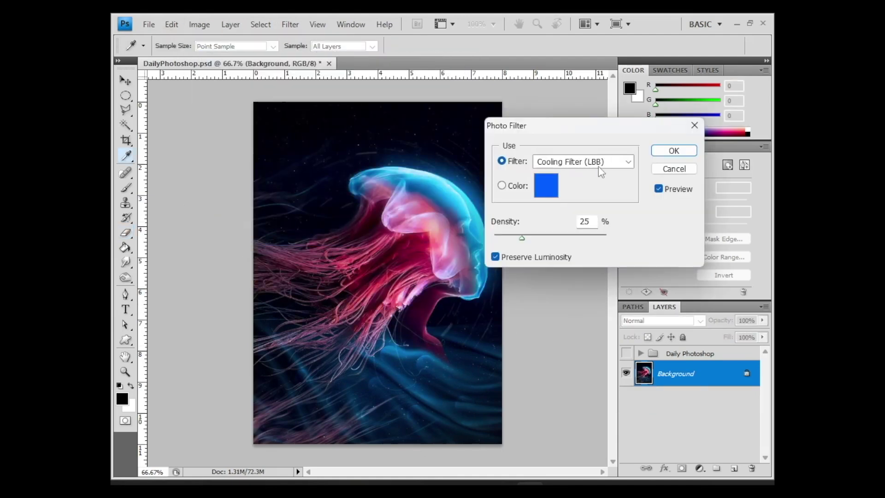
scroll(598, 166, "down", 1)
left_click_drag(522, 237, 498, 238)
key("Return")
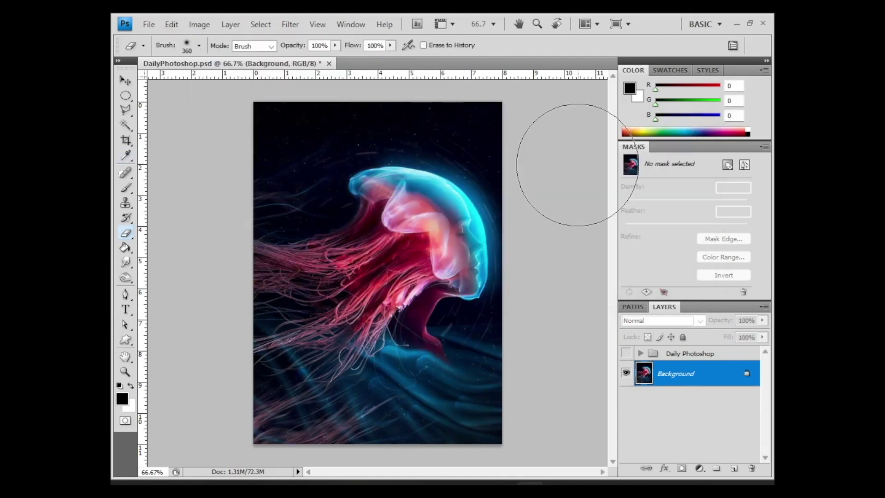
- Adjust the image saturation with Hue/Saturation
key("ctrl+u")
left_click_drag(558, 202, 566, 203)
key("Return")
left_click(290, 24)
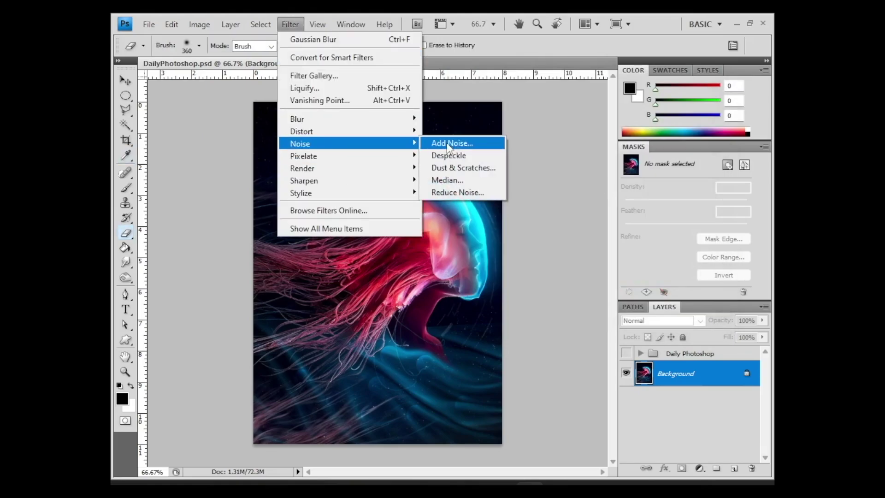